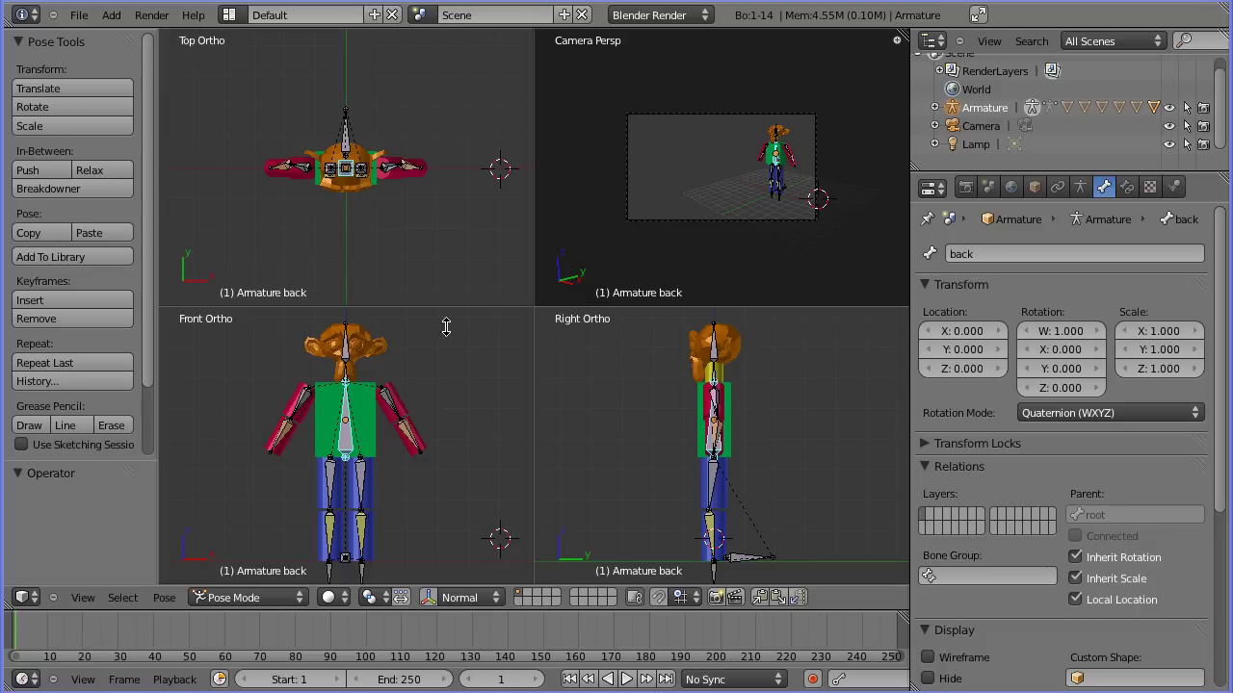
# Select the character's head, then its back bone, so the armature is in Pose Mode.
pyautogui.rightClick(401, 348)
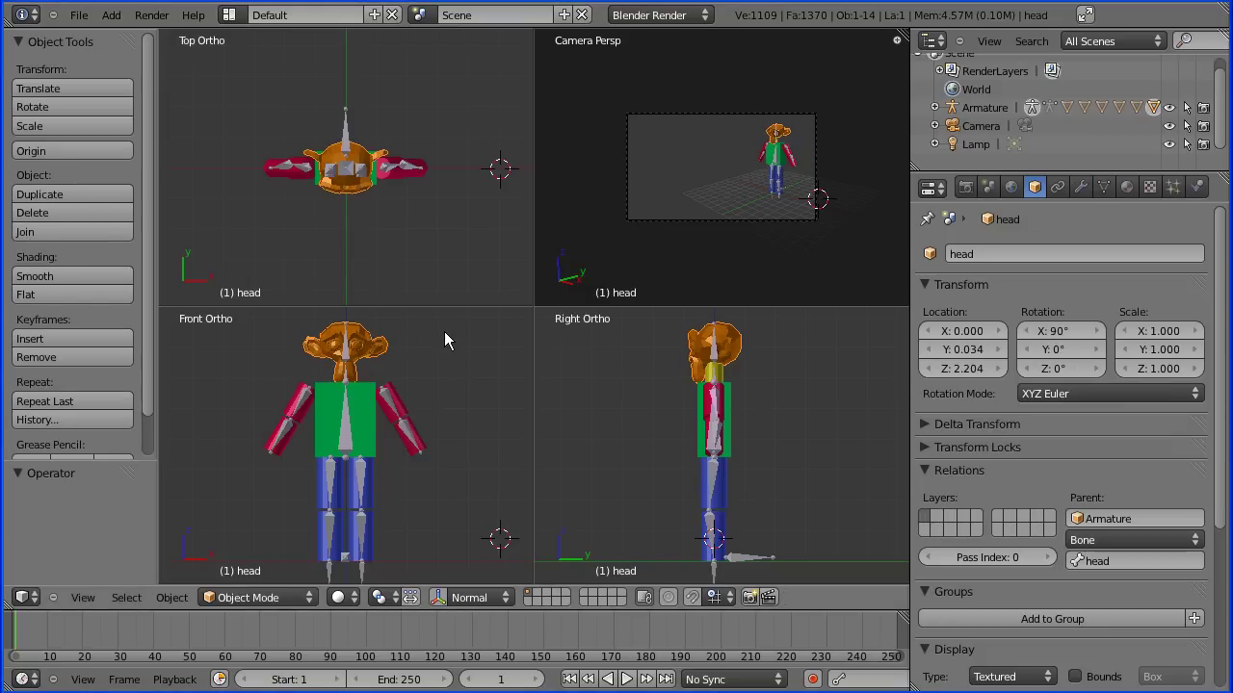
pyautogui.rightClick(349, 441)
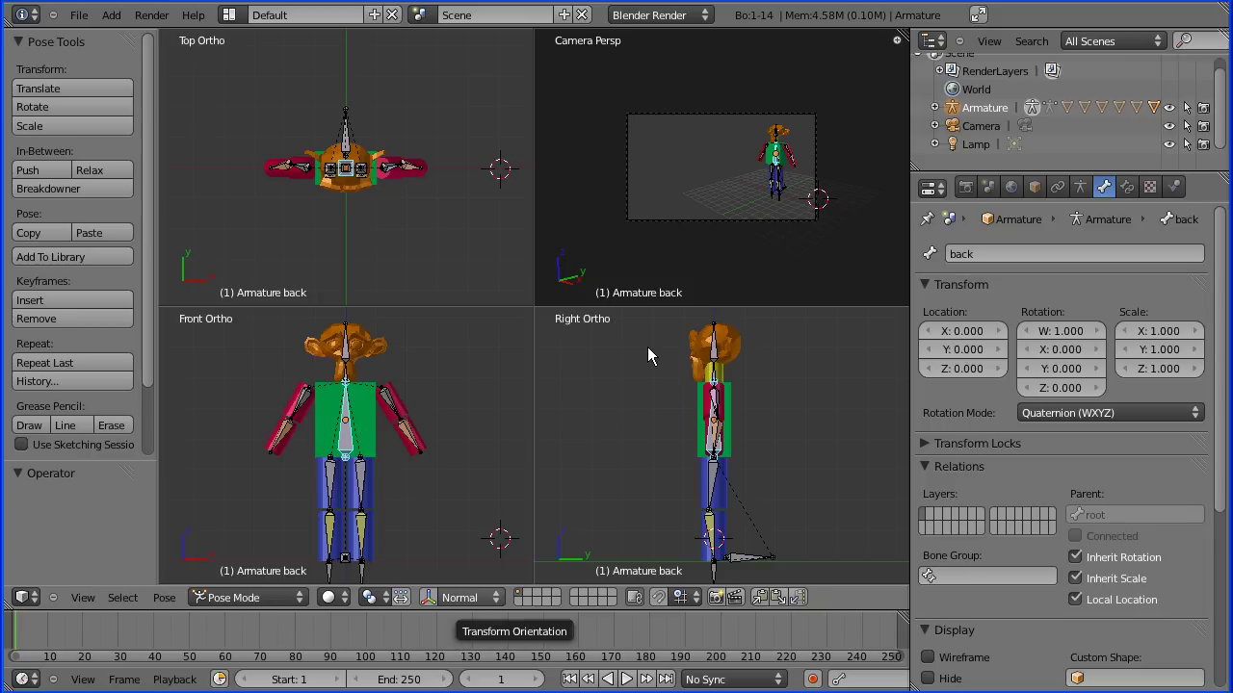
# Tilt the back bone -2.37° about X, then select the foot IK targets target_R and target_L.
pyautogui.press('r')
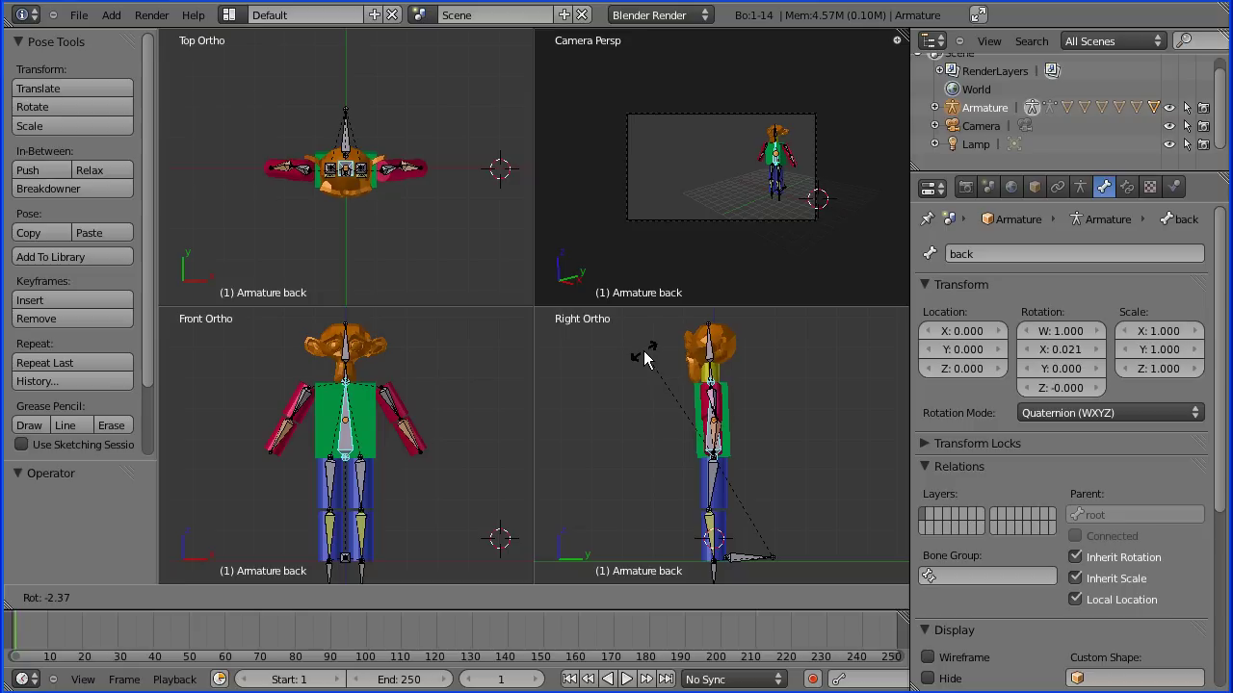
pyautogui.click(644, 358)
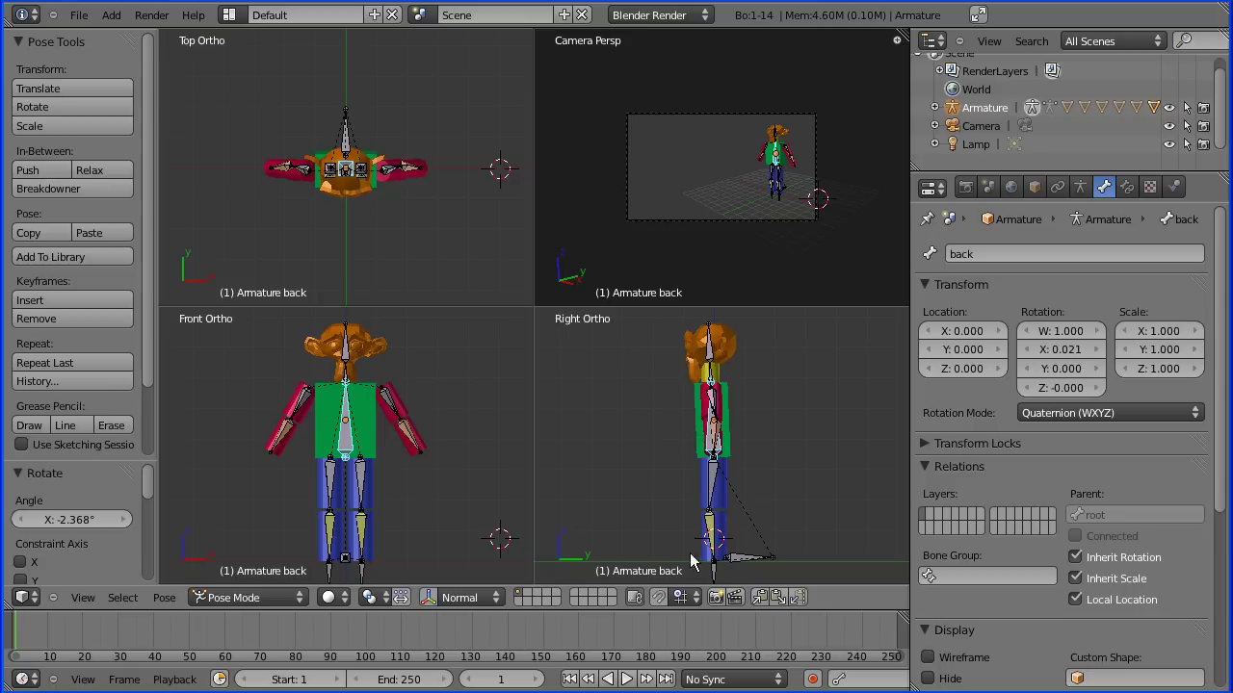
pyautogui.rightClick(363, 574)
pyautogui.rightClick(328, 573)
pyautogui.rightClick(362, 575)
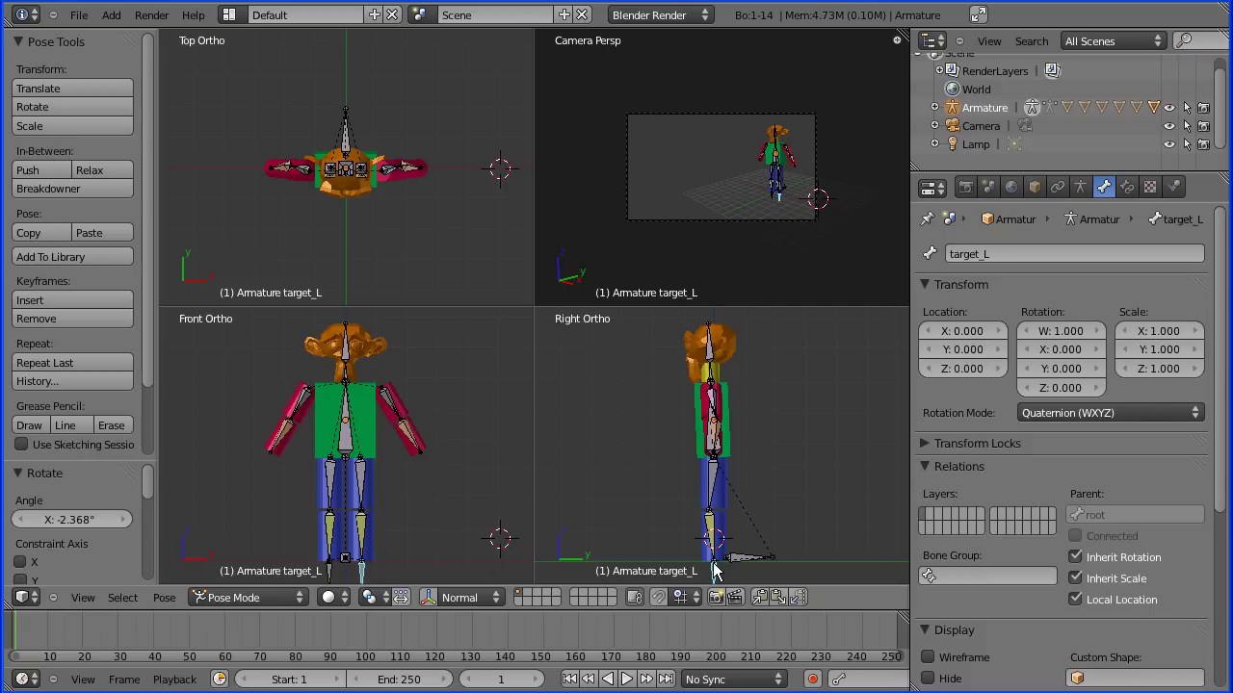
# Move target_L forward and target_R back to Y -0.189, Z -0.756 for a stride.
pyautogui.press('g')
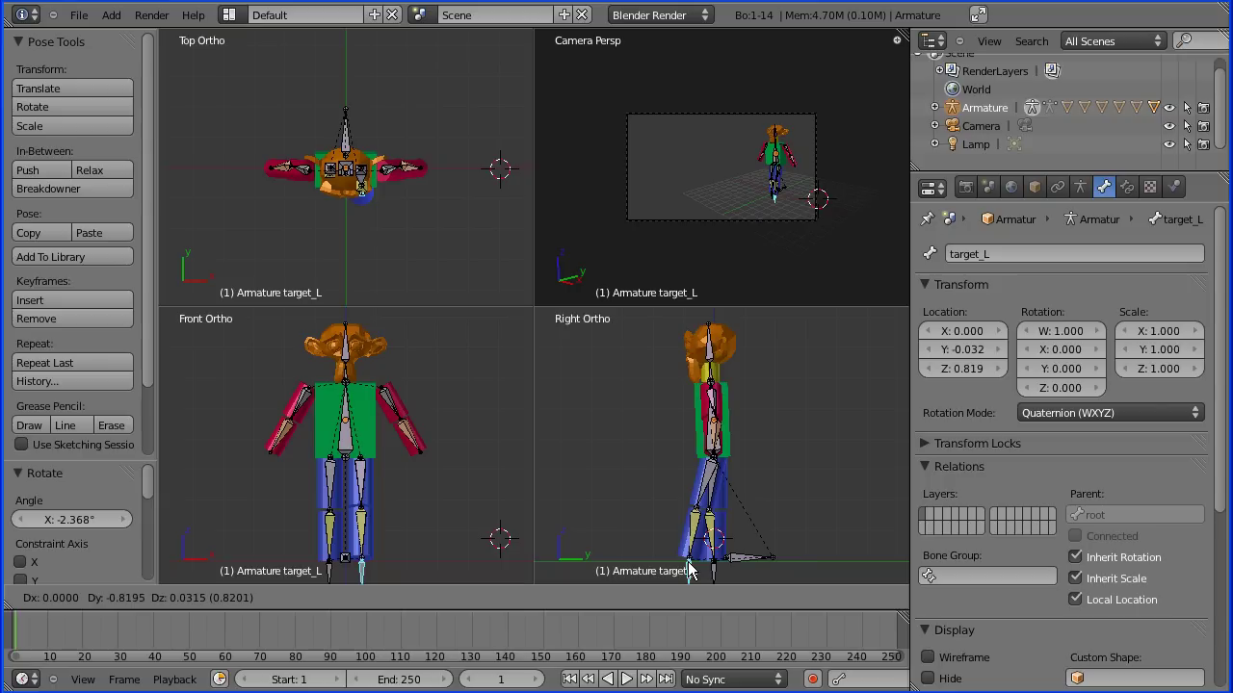
pyautogui.click(690, 570)
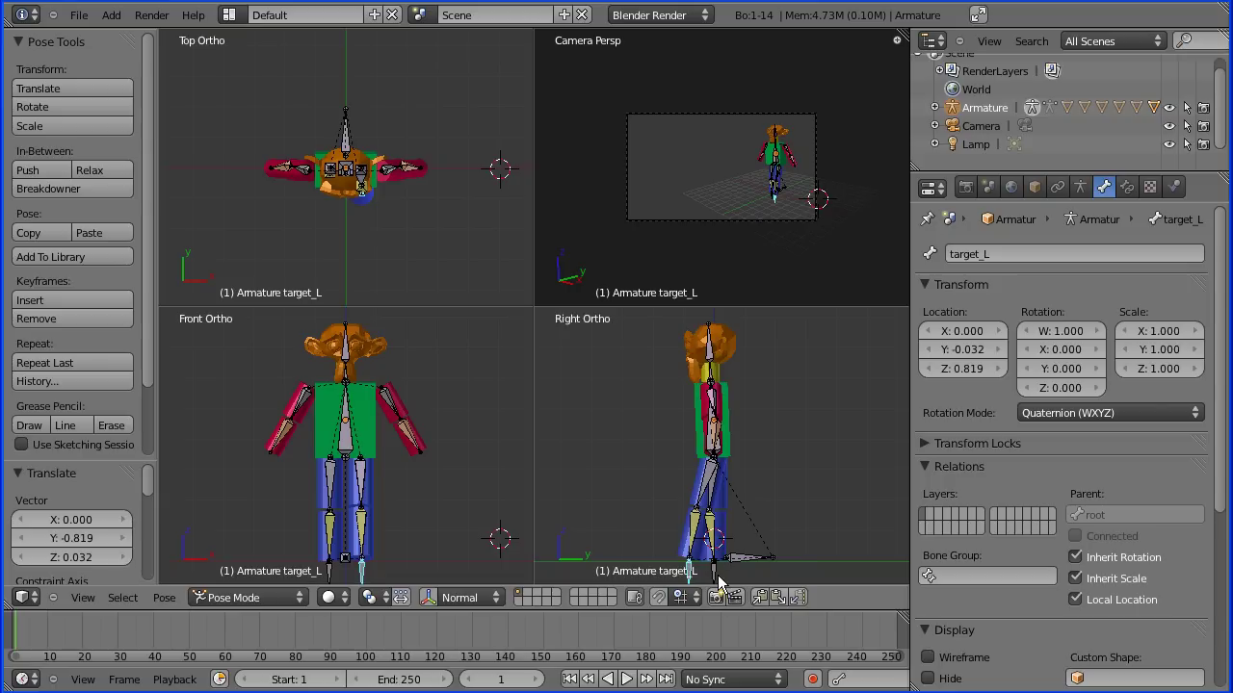
pyautogui.rightClick(713, 573)
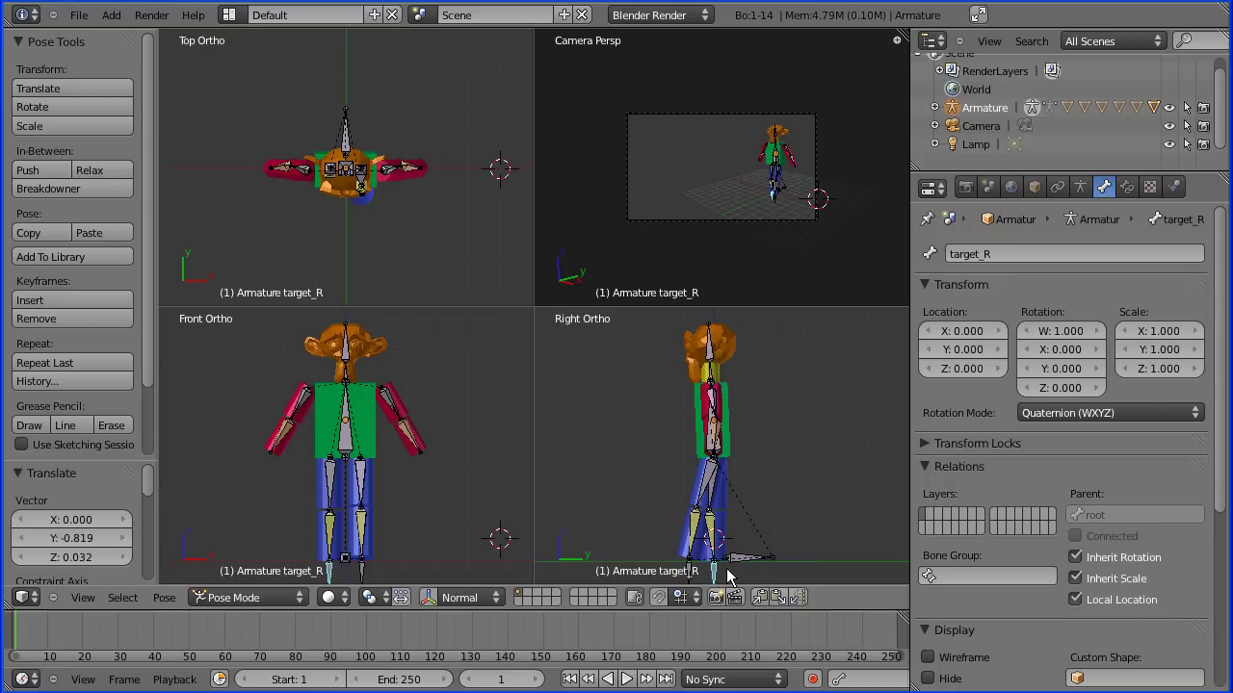
pyautogui.press('g')
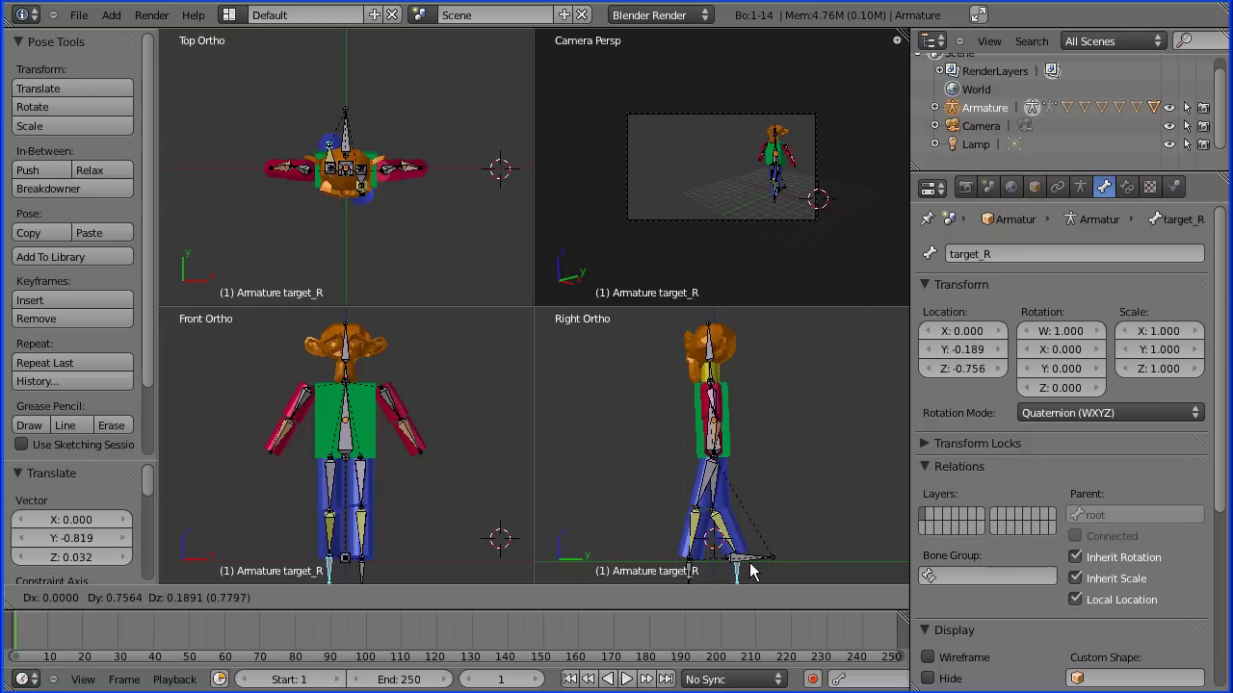
pyautogui.click(752, 572)
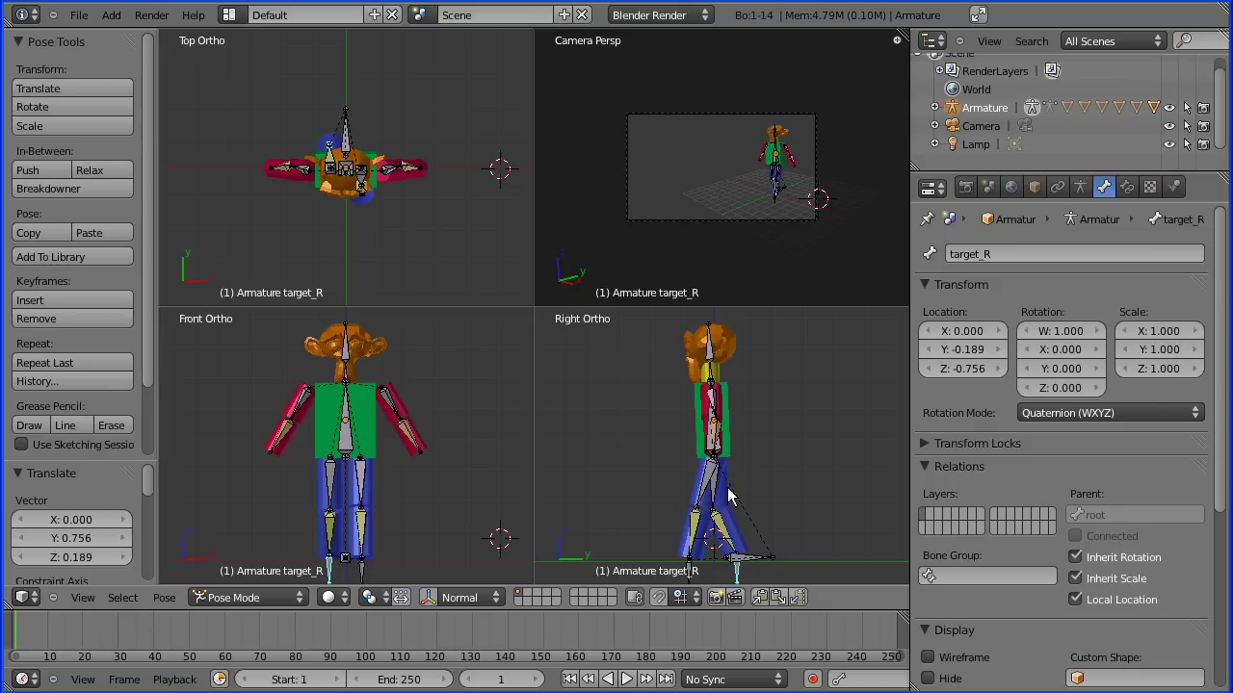
pyautogui.rightClick(750, 566)
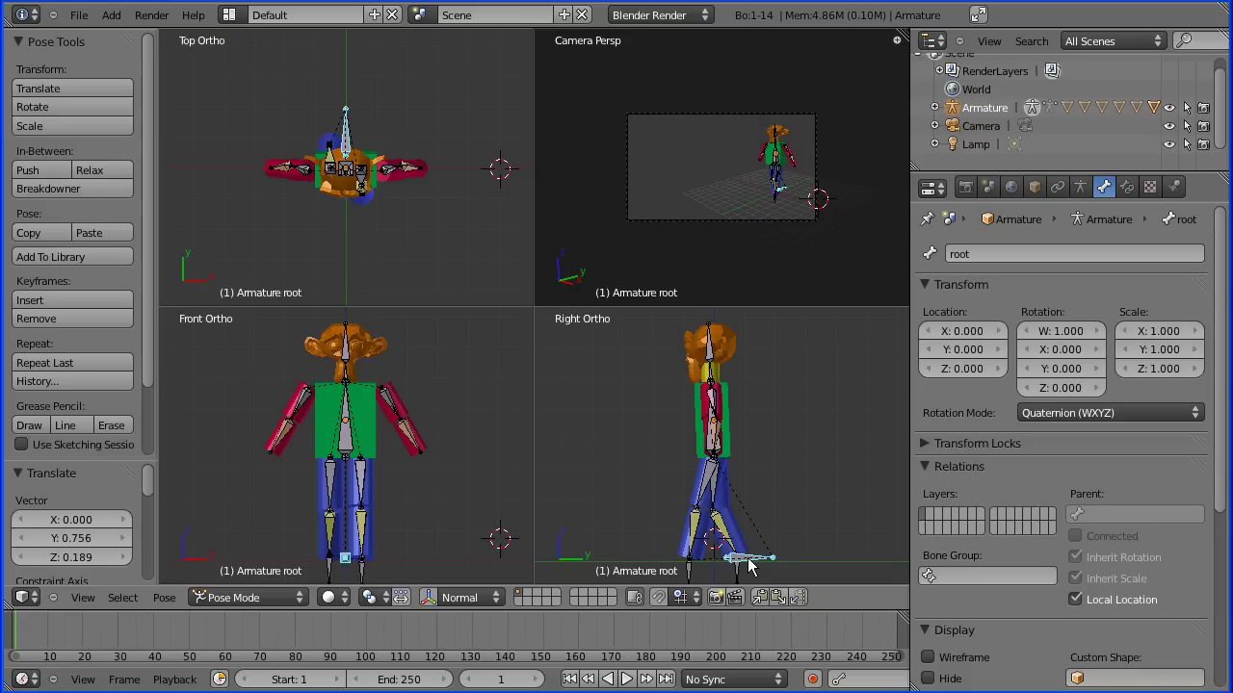
# Lower the root bone vertically to Z -0.095 so the knees bend.
pyautogui.press('z')
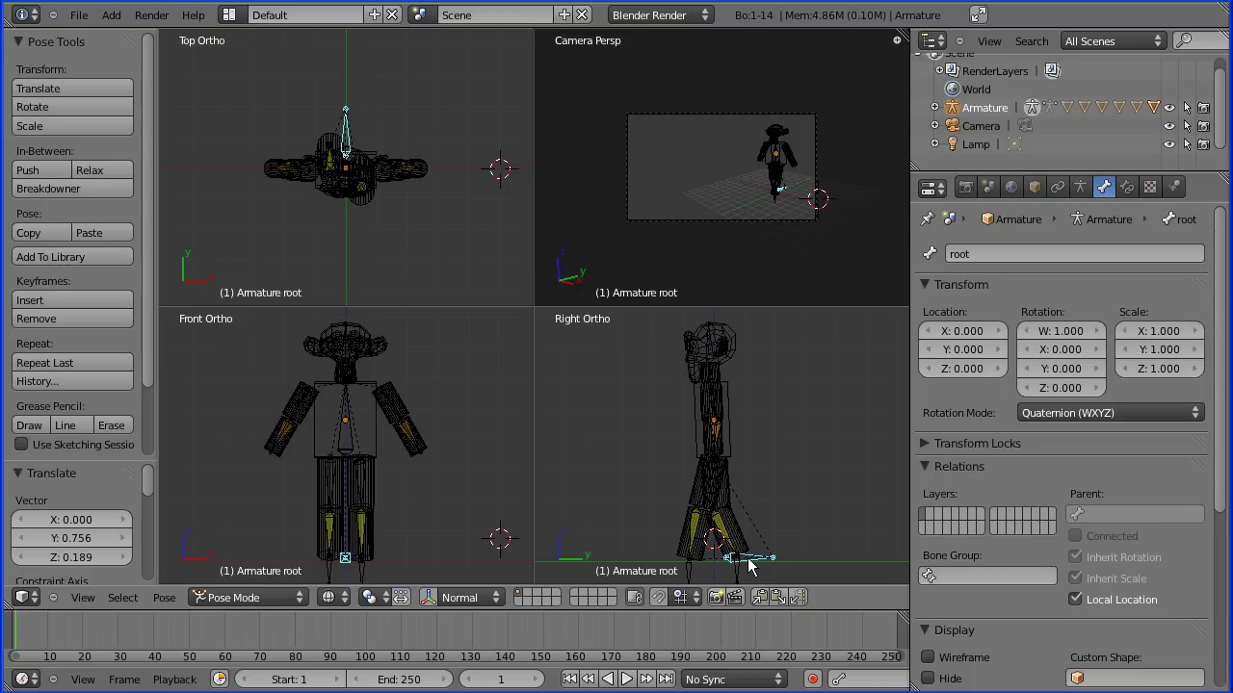
pyautogui.press('z')
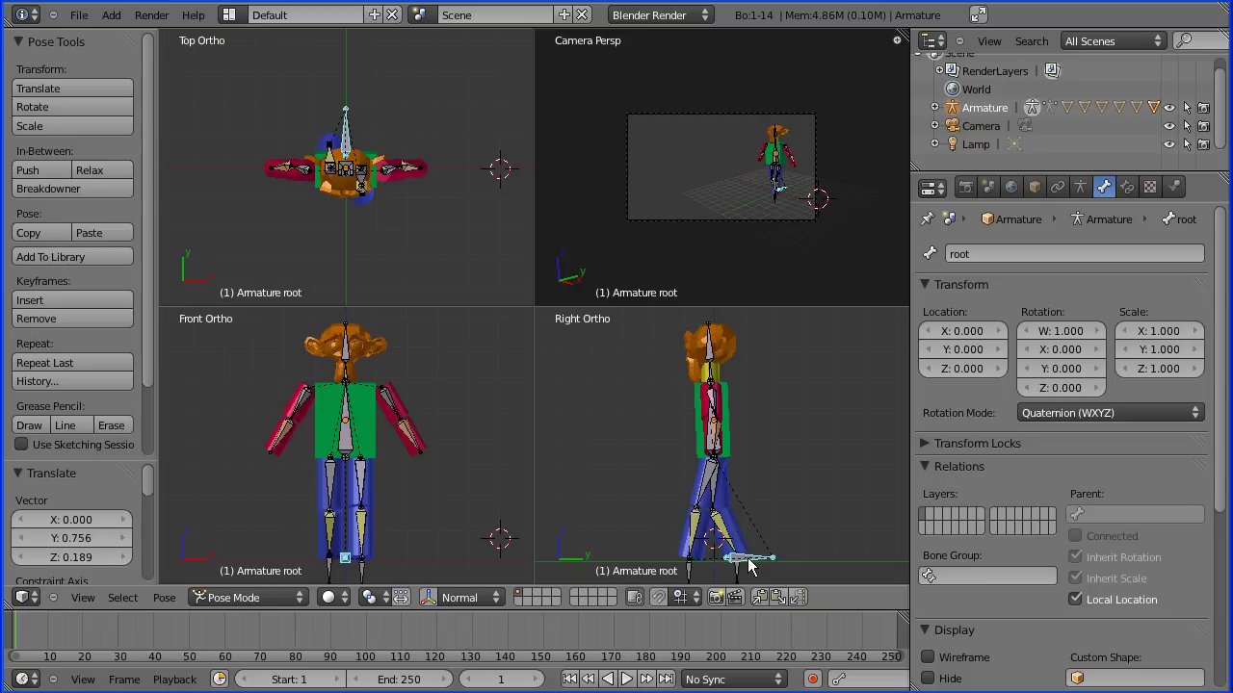
pyautogui.press('g')
pyautogui.press('z')
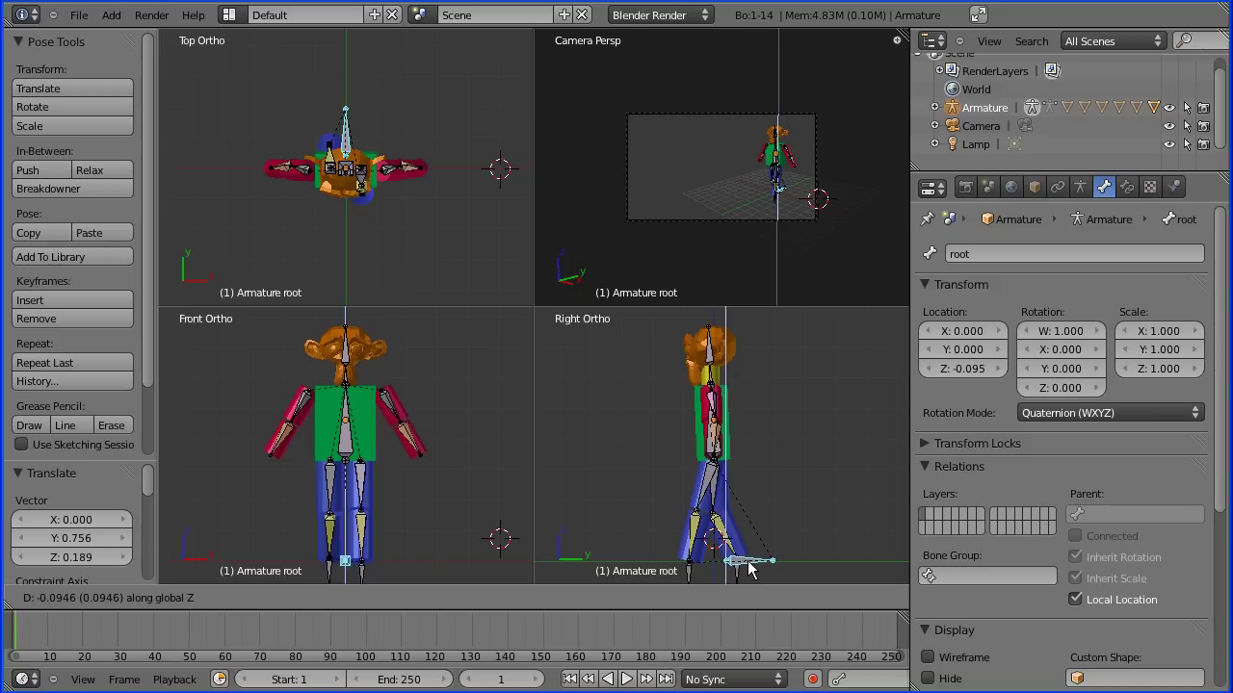
pyautogui.click(749, 569)
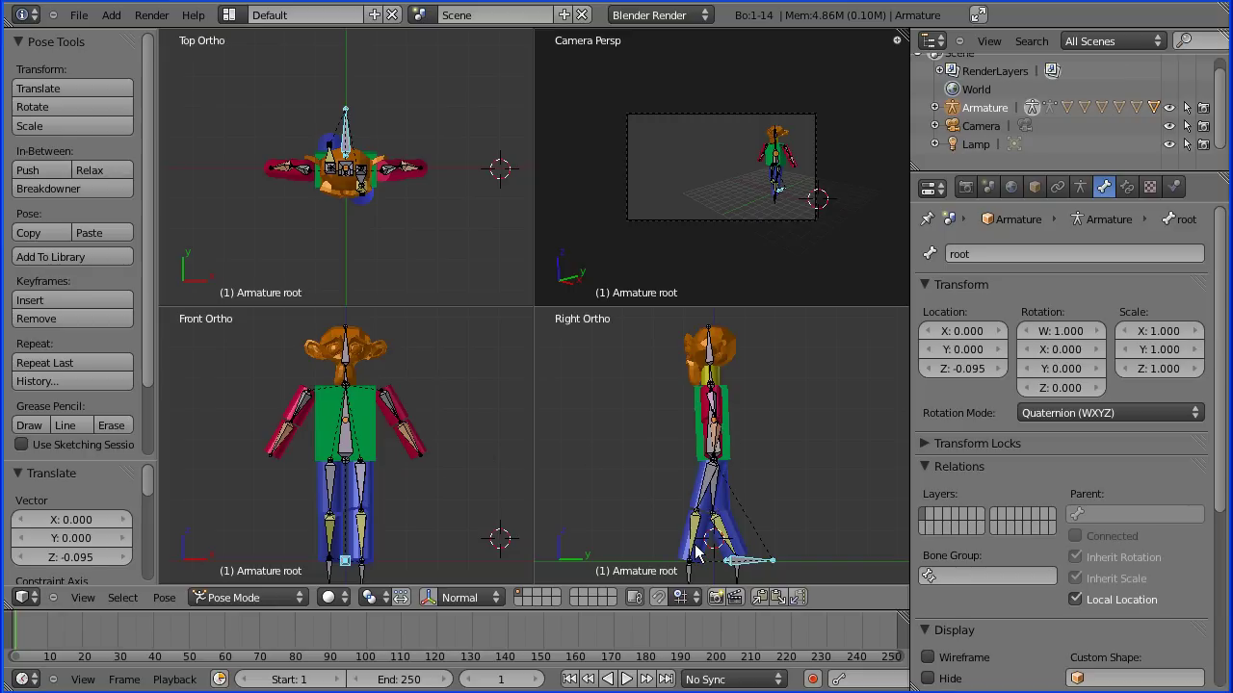
# Bend the left forearm bone armLower_L.000 to rotation W 0.995, X -0.097.
pyautogui.rightClick(423, 453)
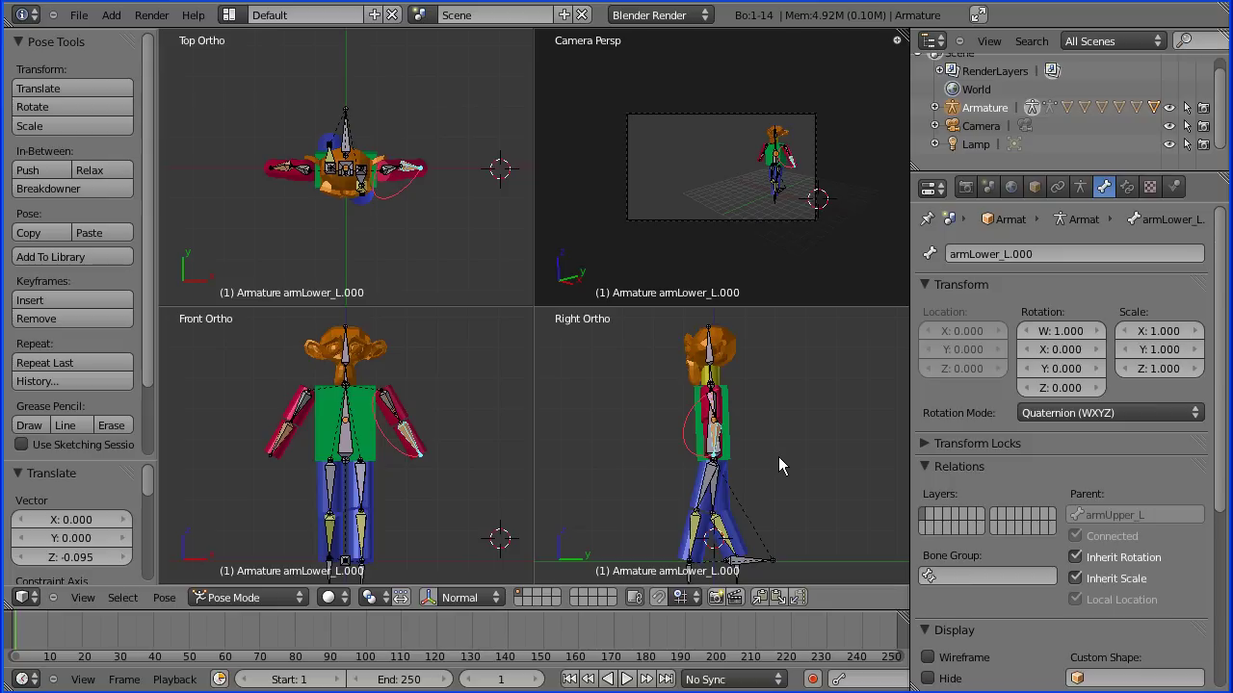
pyautogui.press('g')
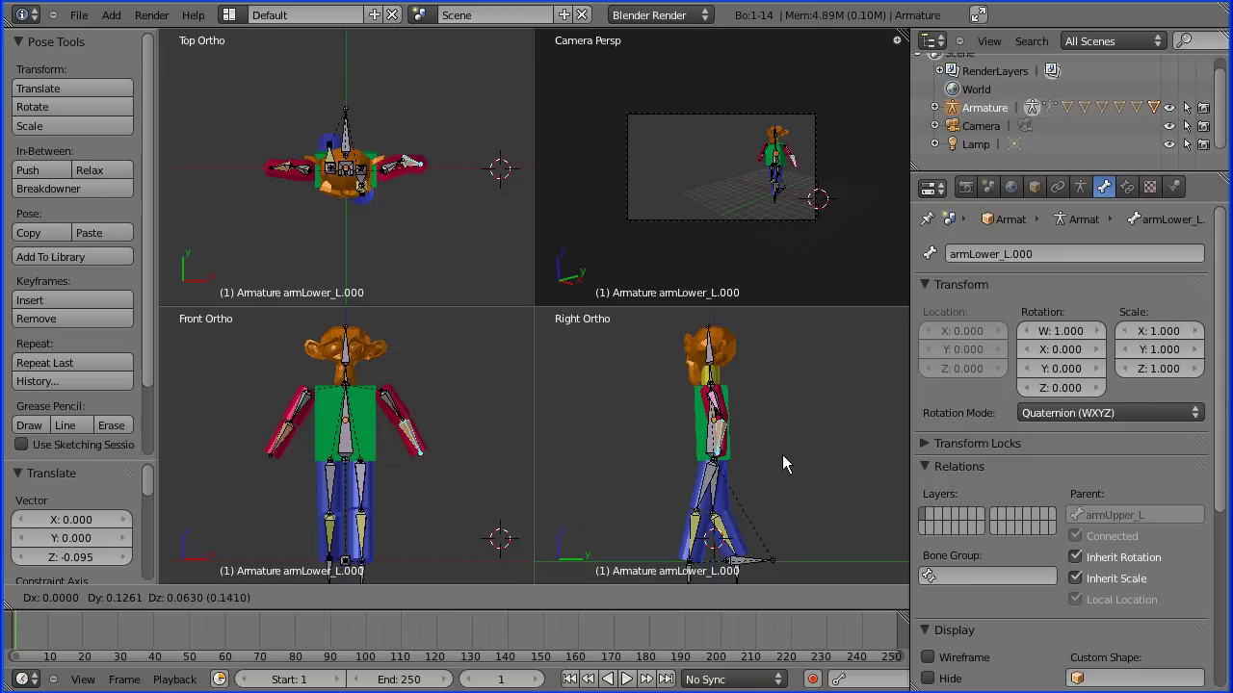
pyautogui.click(785, 457)
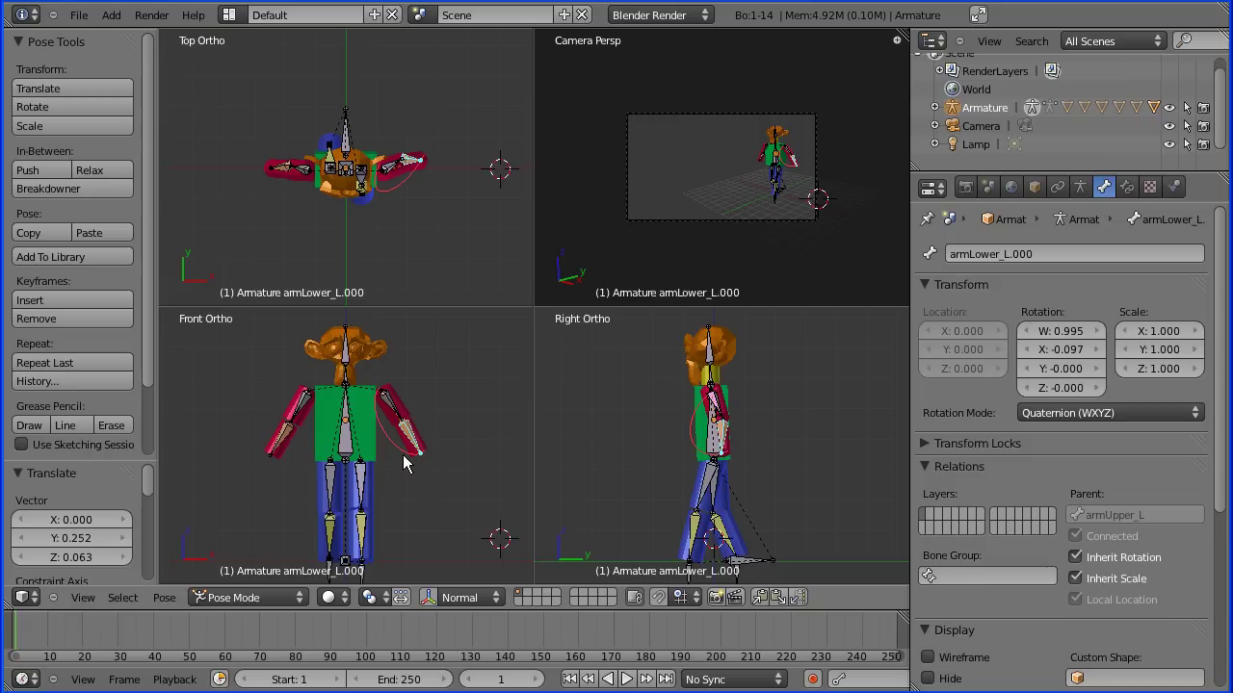
pyautogui.press('g')
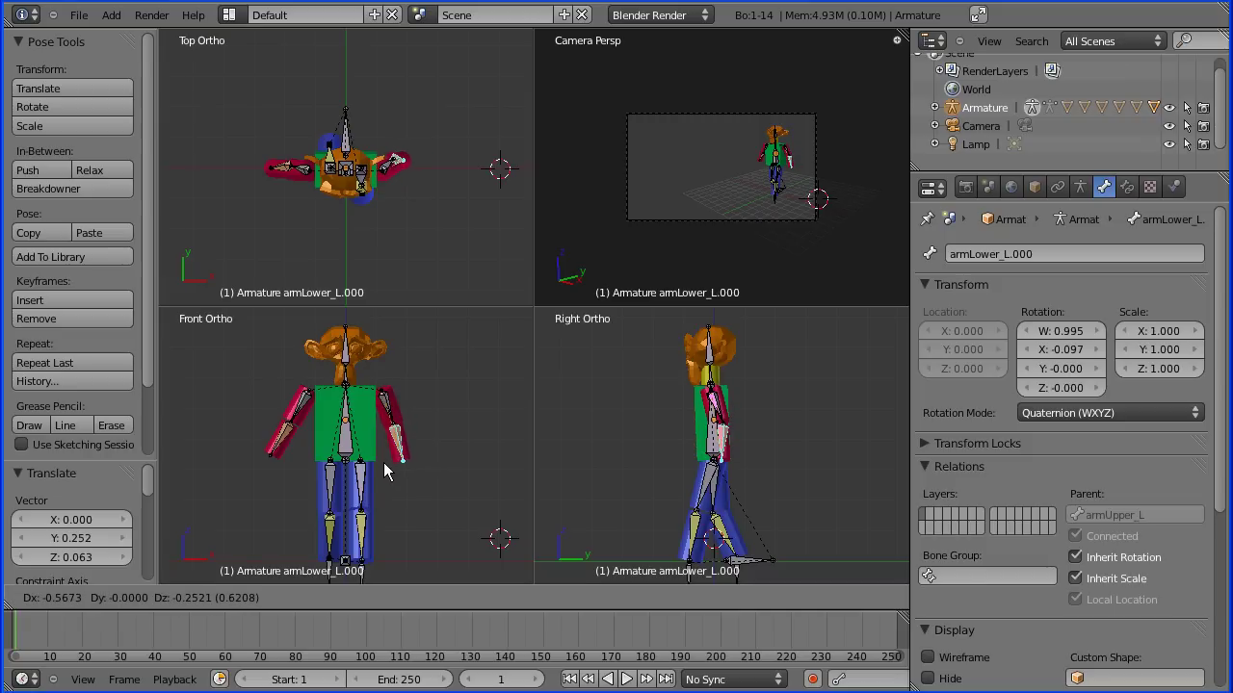
pyautogui.click(385, 470)
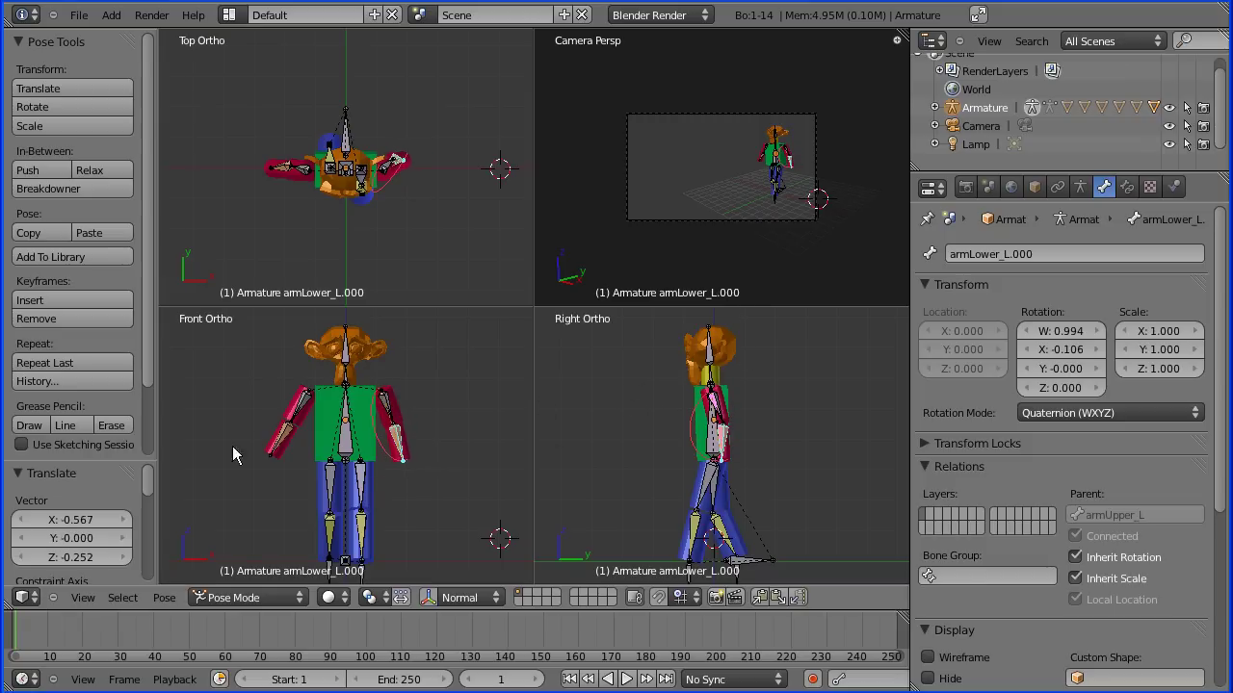
# Bend the right forearm to rotation W 0.974, X -0.227, adjust the other forearm, then select all bones.
pyautogui.rightClick(285, 438)
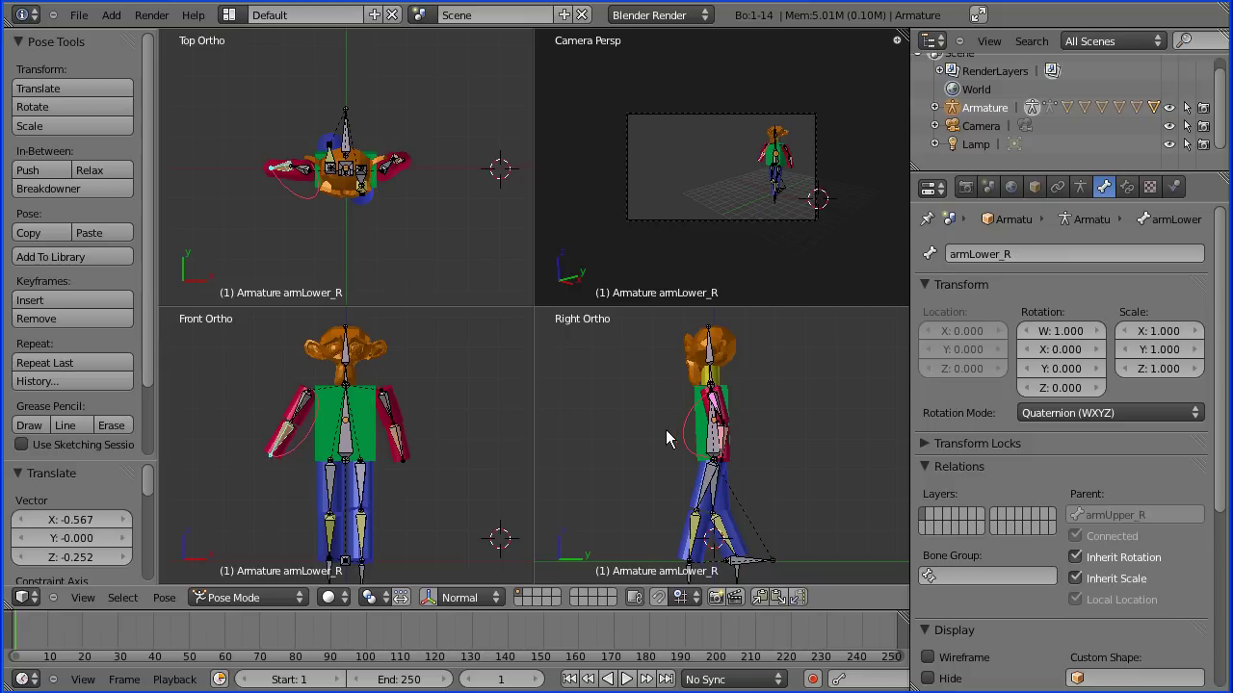
pyautogui.press('g')
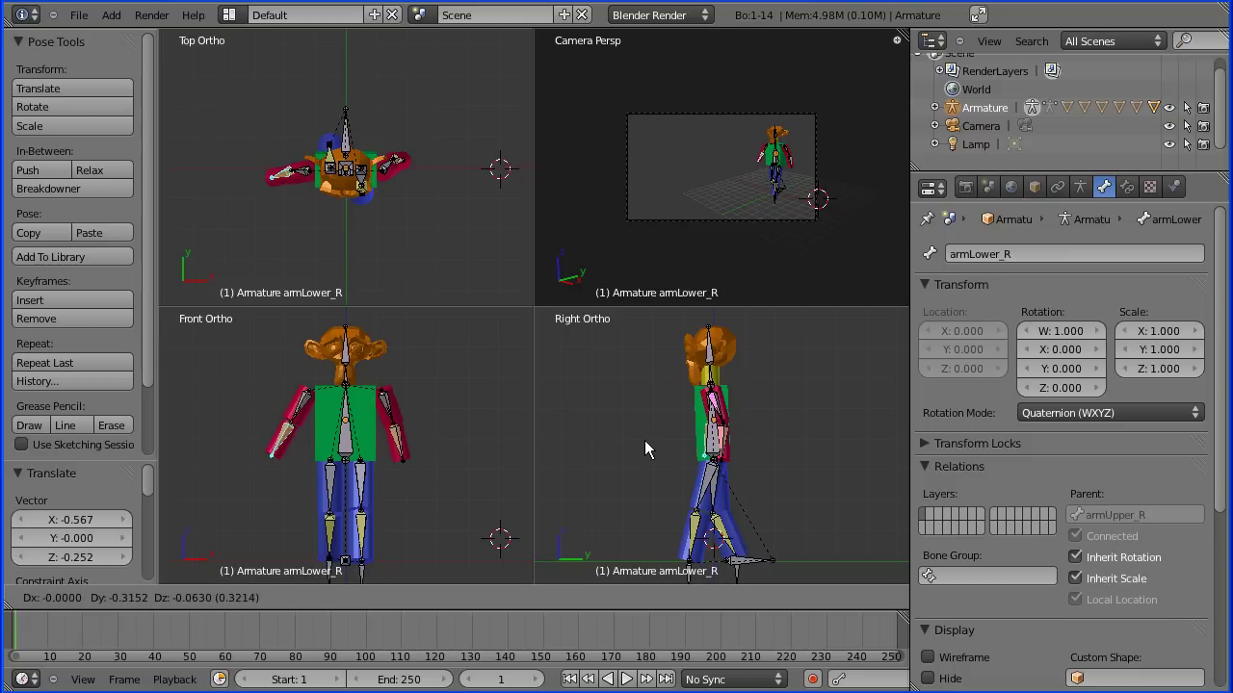
pyautogui.click(641, 440)
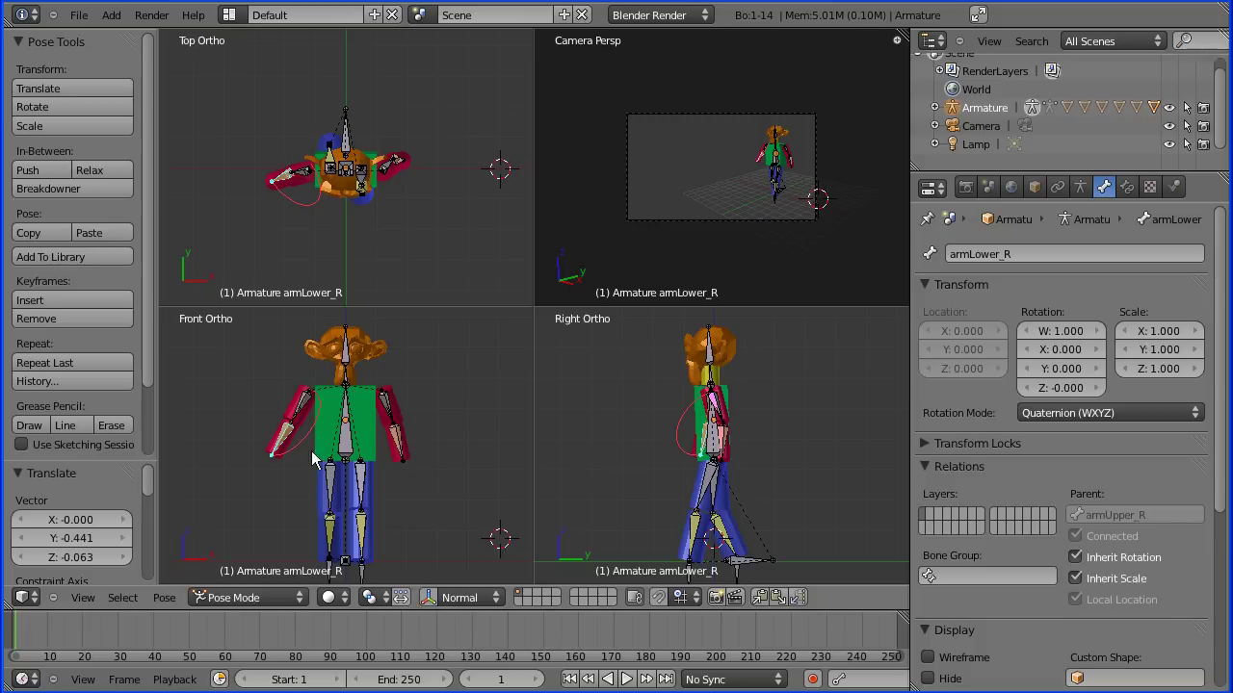
pyautogui.press('g')
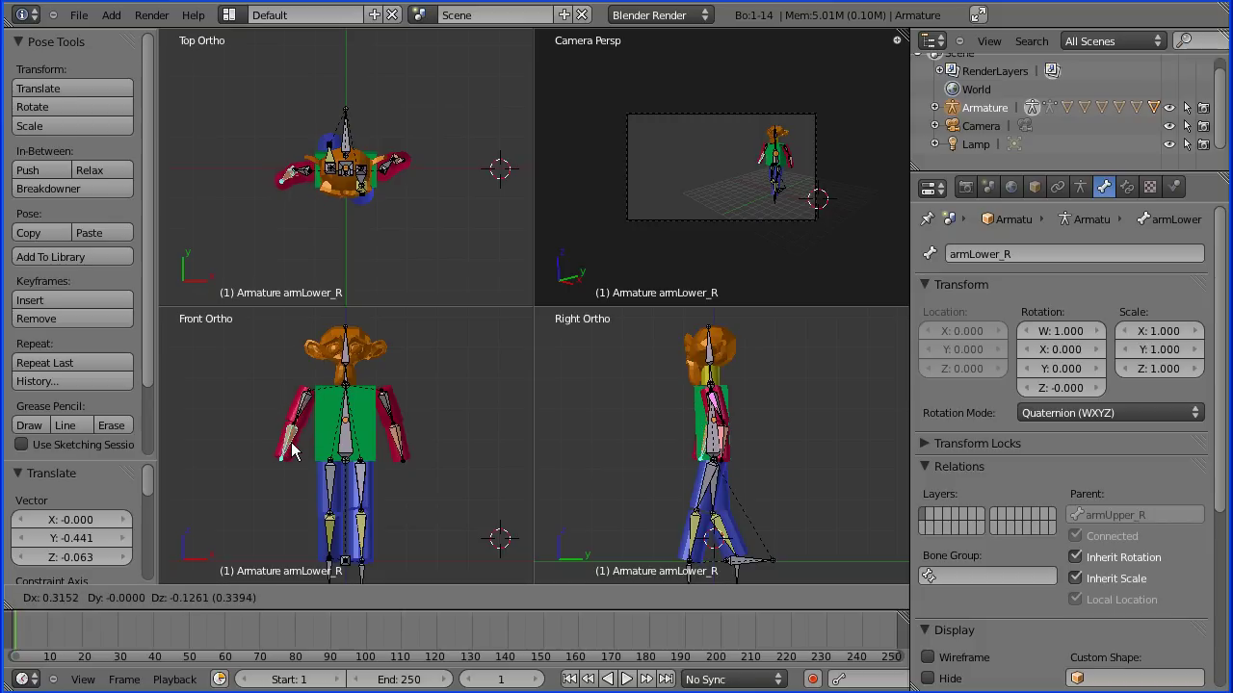
pyautogui.click(303, 453)
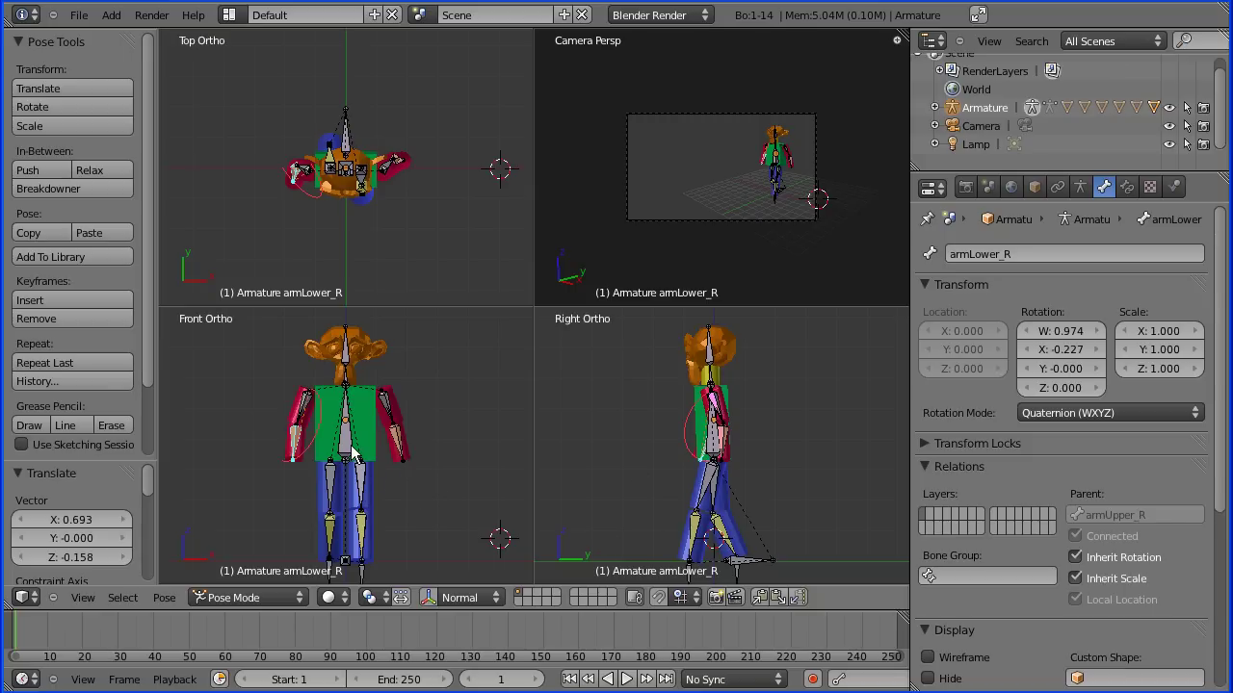
pyautogui.press('a')
pyautogui.press('a')
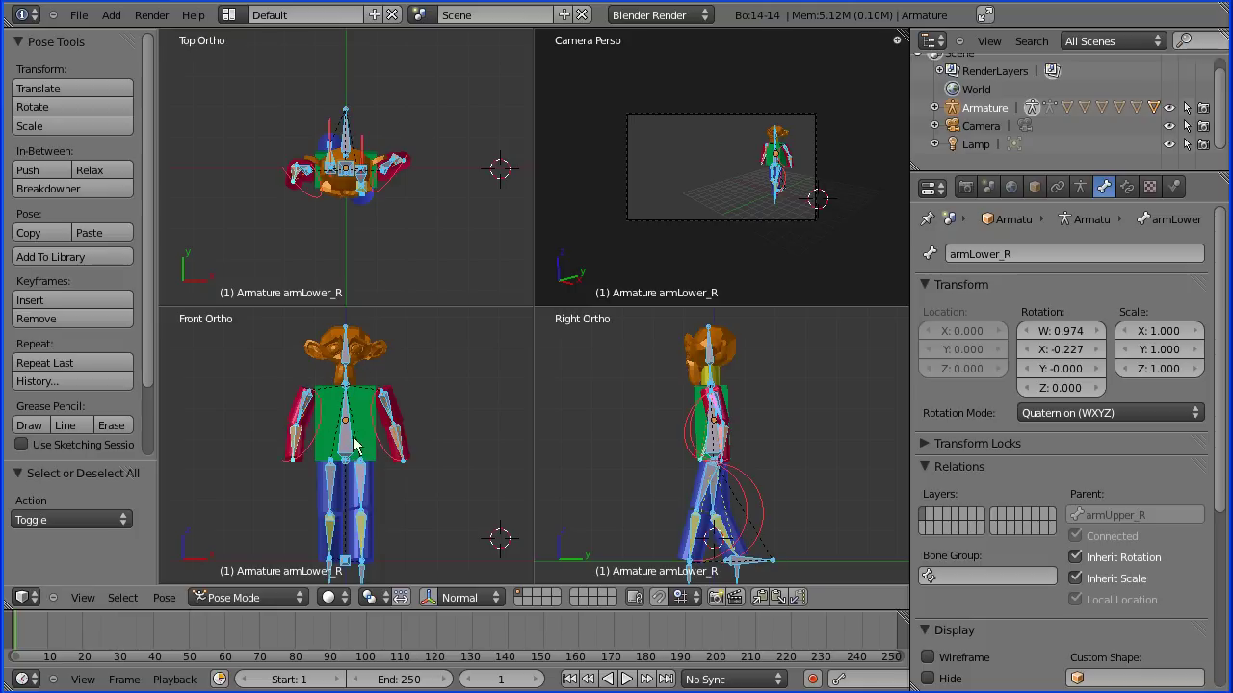
# Key LocRot for all bones at frame 1, set the end frame to 20, and jump there.
pyautogui.click(85, 299)
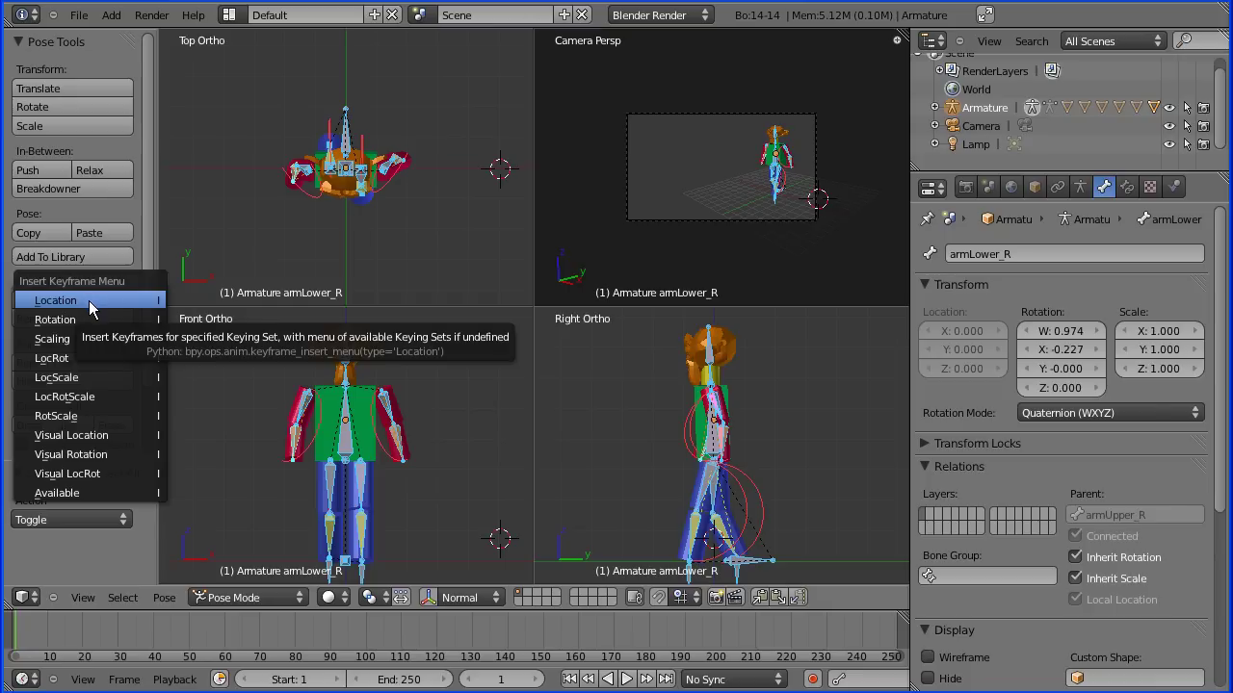
pyautogui.click(118, 359)
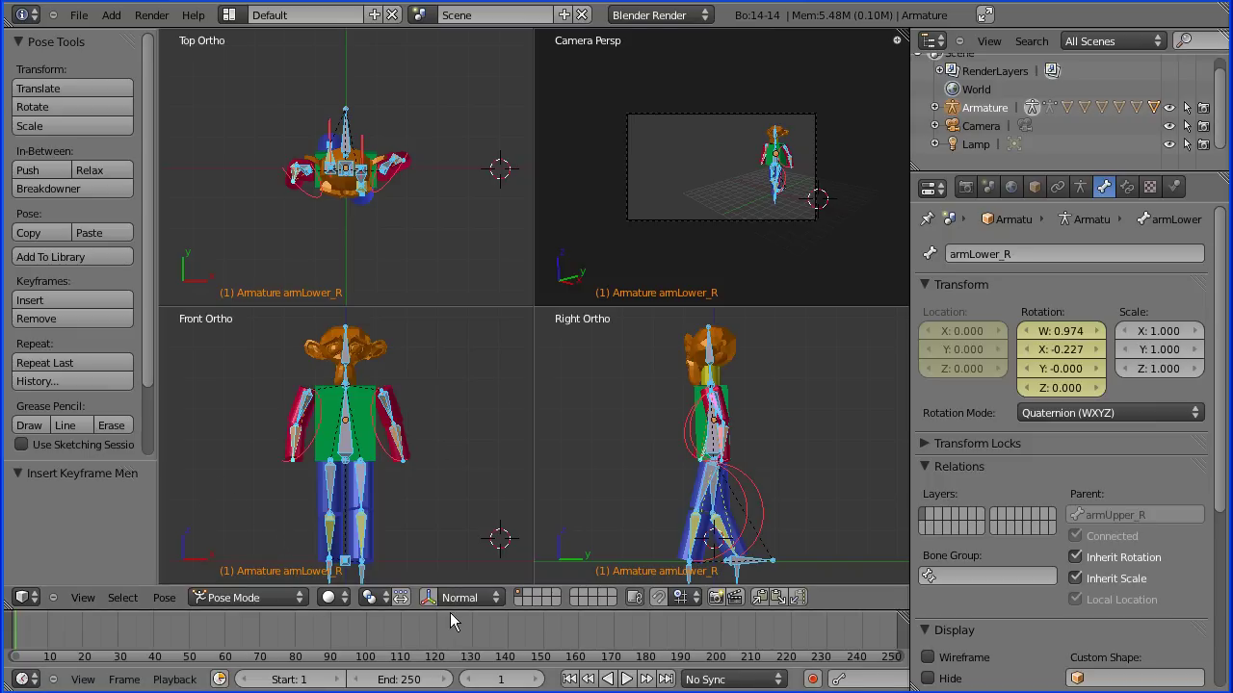
pyautogui.click(400, 674)
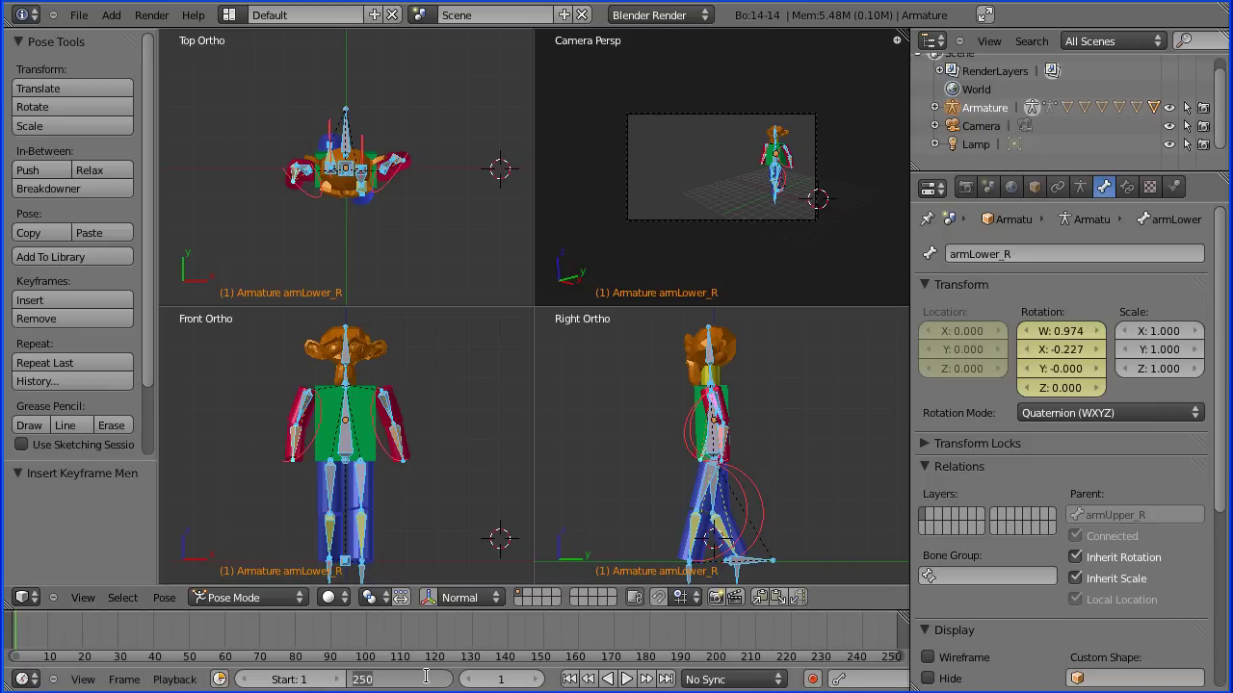
pyautogui.write('20')
pyautogui.press('Return')
pyautogui.click(669, 679)
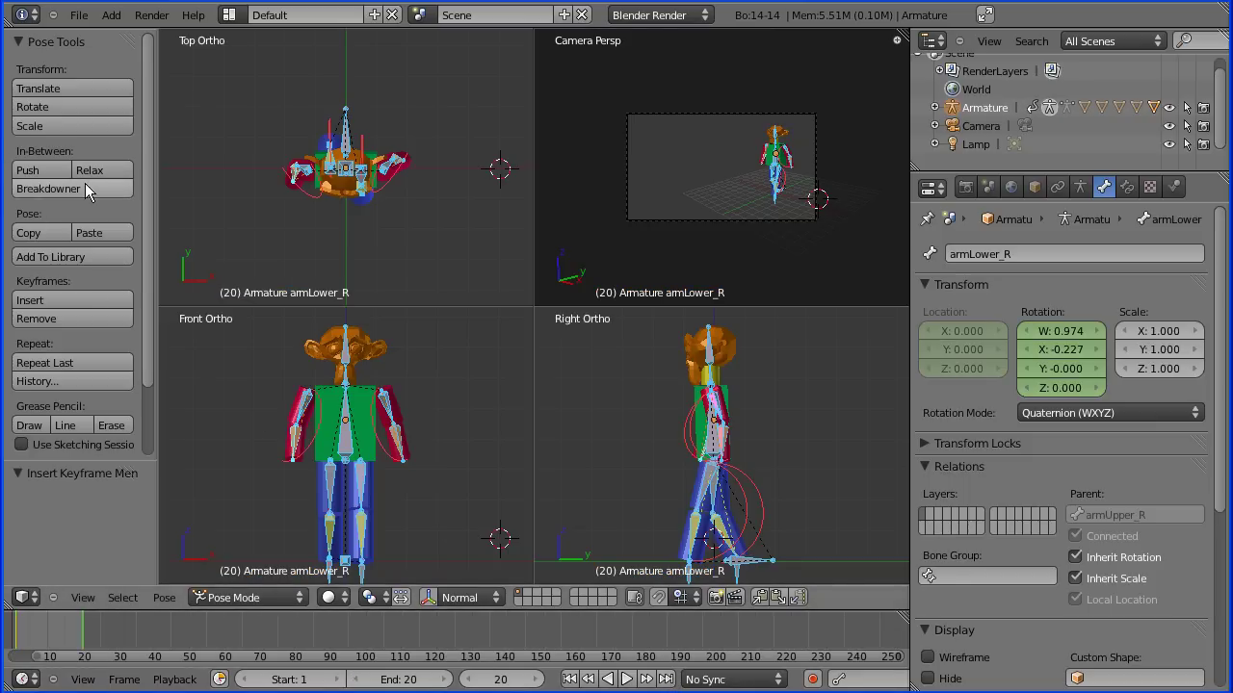
# Key all available channels at frame 20, copy the pose, and start entering a new frame.
pyautogui.click(92, 299)
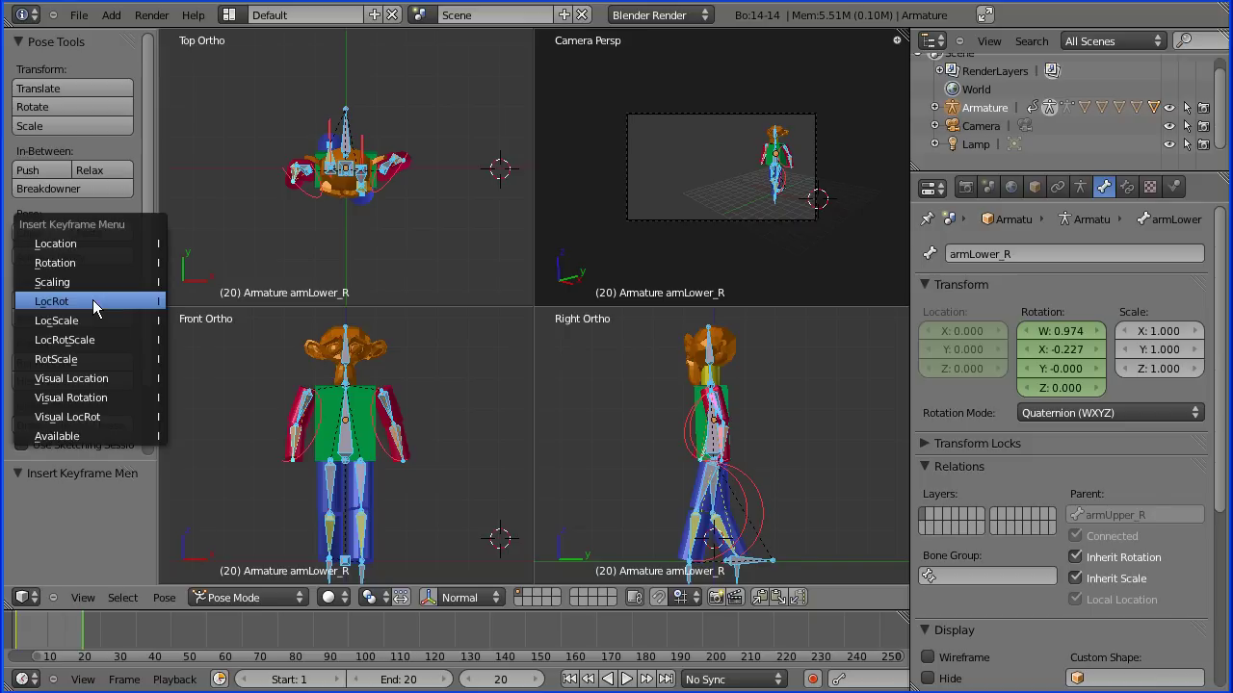
pyautogui.click(130, 438)
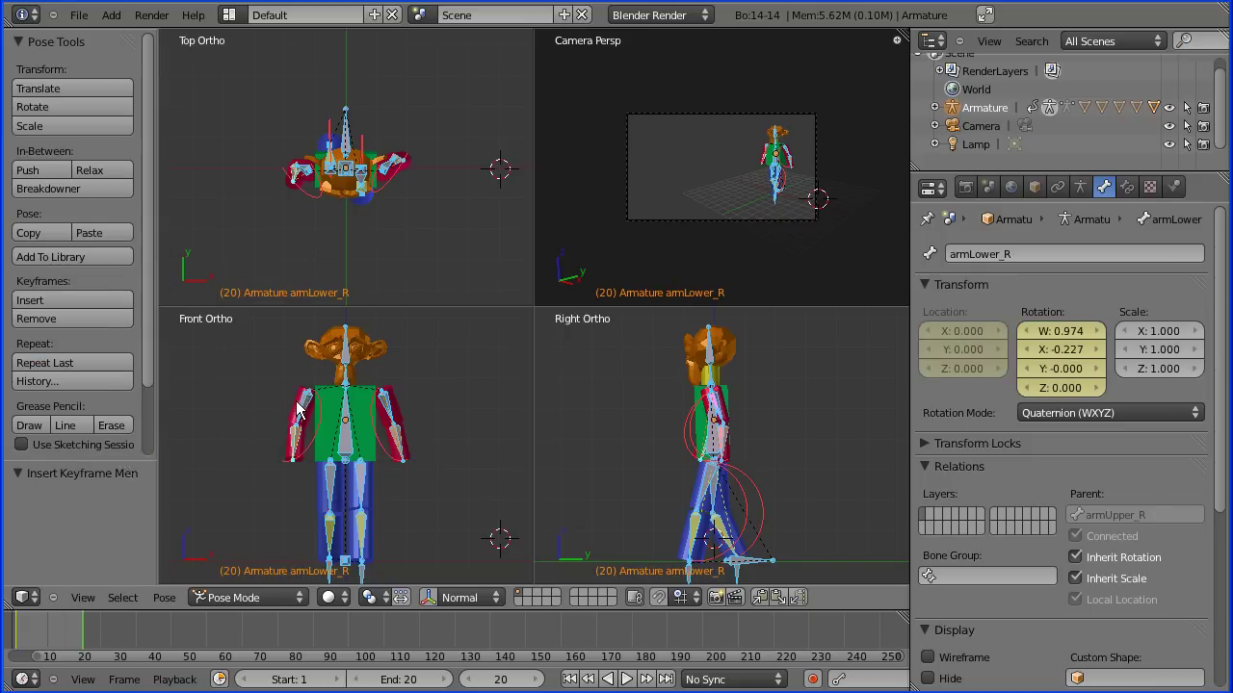
pyautogui.click(50, 235)
pyautogui.click(475, 679)
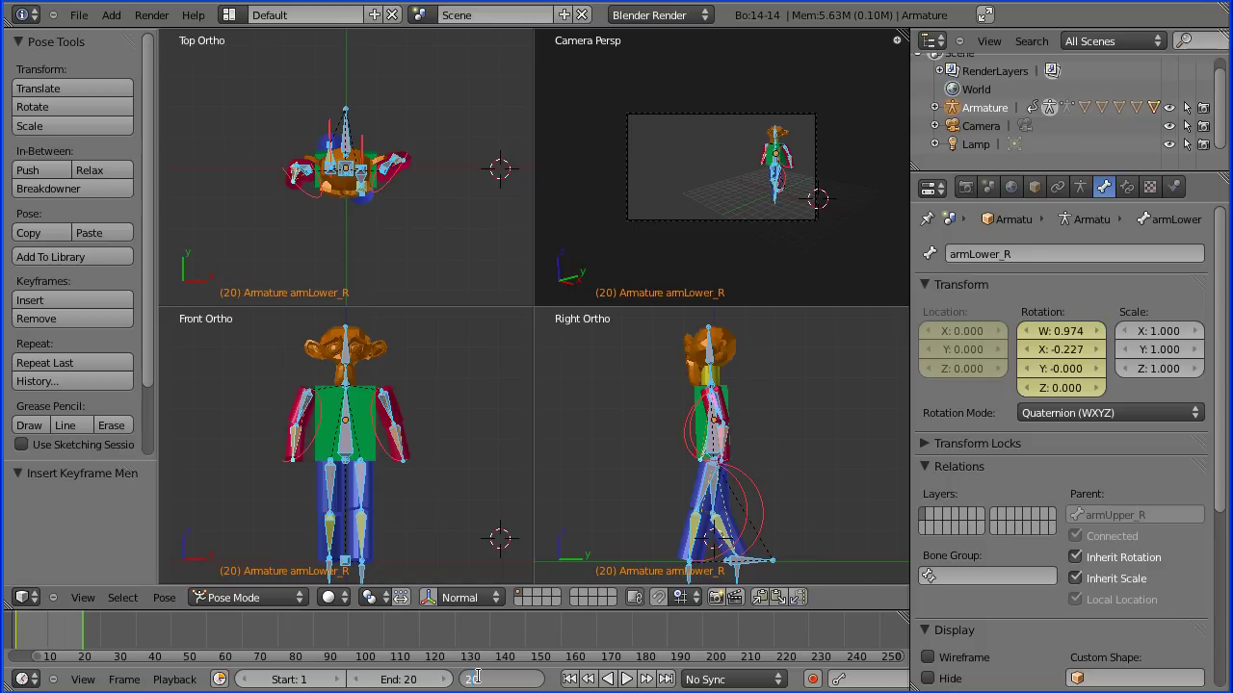
pyautogui.write('0')
pyautogui.write('1')
# At frame 10, paste the X-flipped contact pose and key all available channels.
pyautogui.press('Return')
pyautogui.click(165, 599)
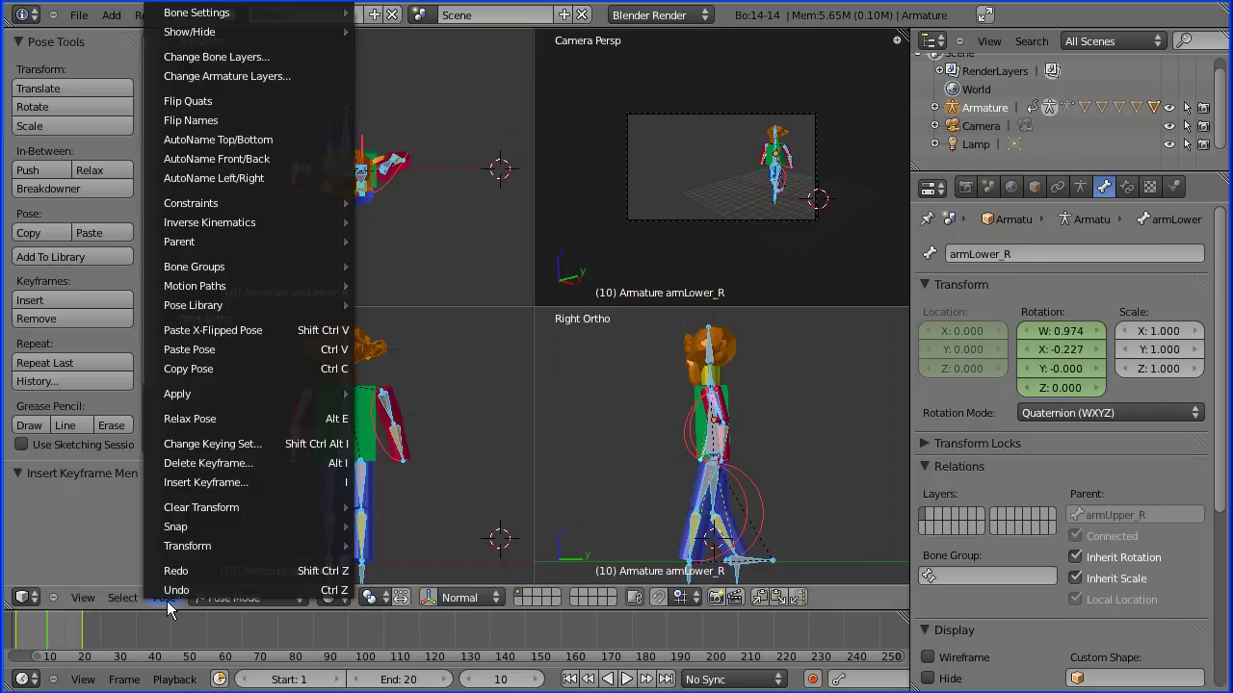
pyautogui.click(224, 328)
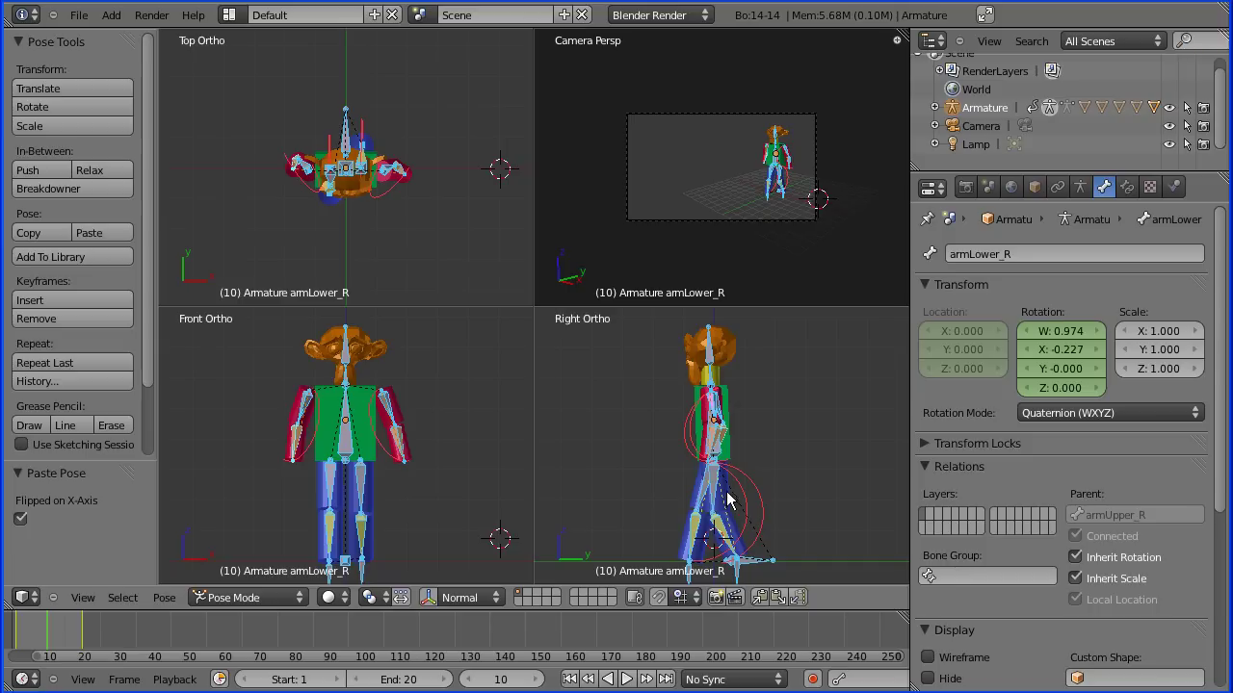
pyautogui.click(97, 300)
pyautogui.click(128, 301)
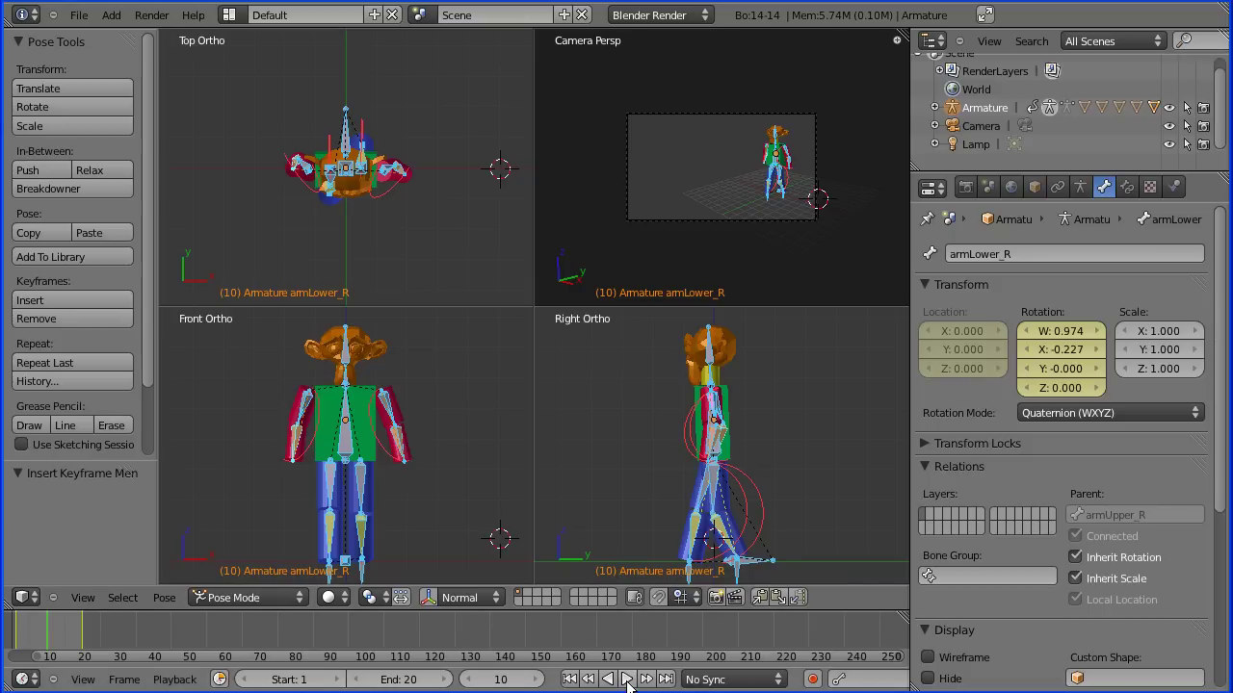
# Play the 20-frame walk loop twice, stop at frame 17, then edit the current-frame field.
pyautogui.click(627, 680)
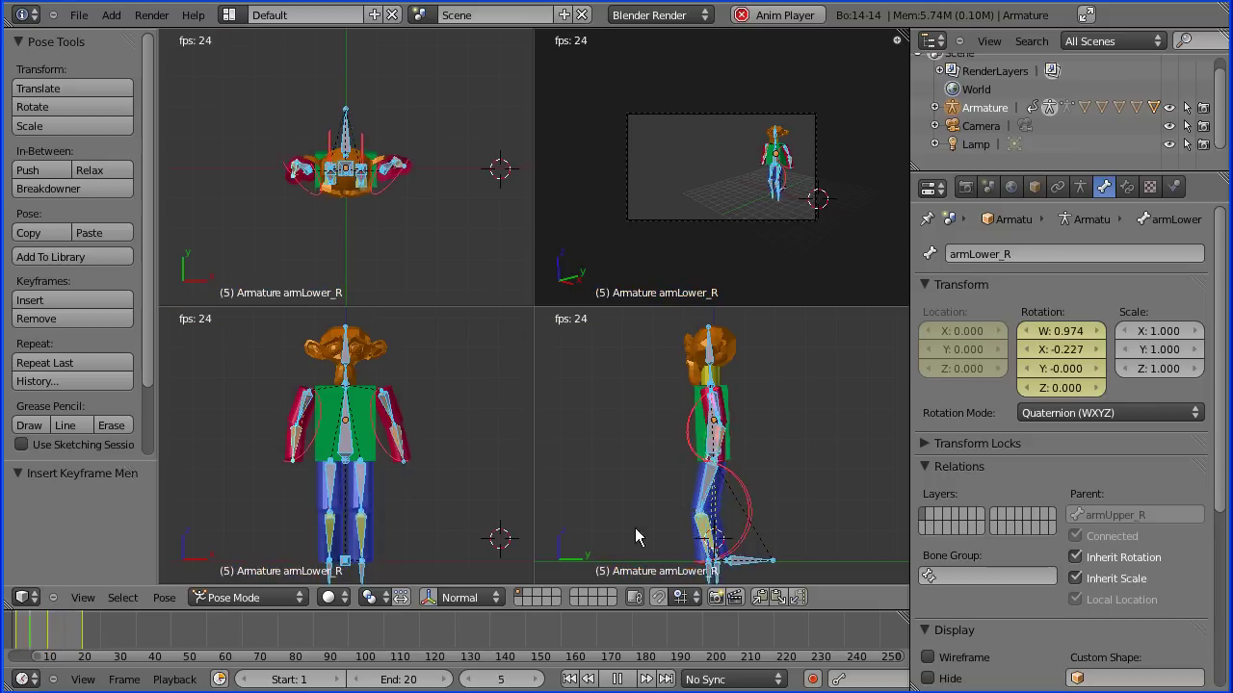
pyautogui.hotkey('alt', 'a')
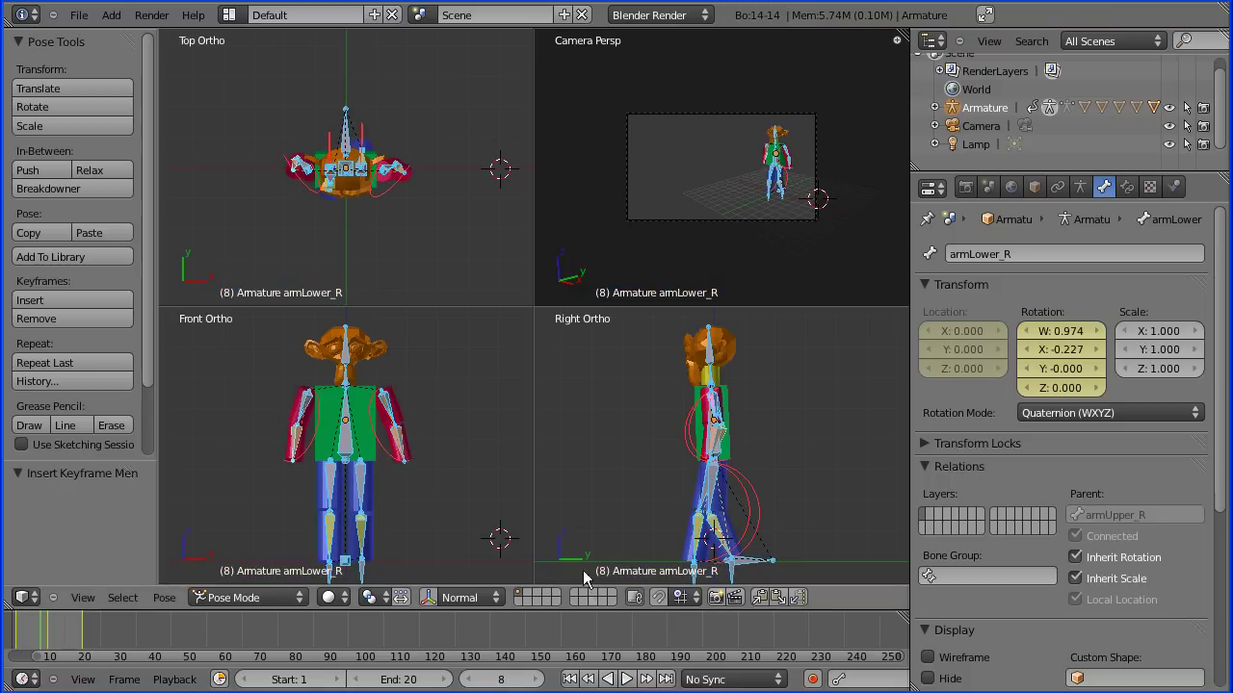
pyautogui.hotkey('alt', 'i')
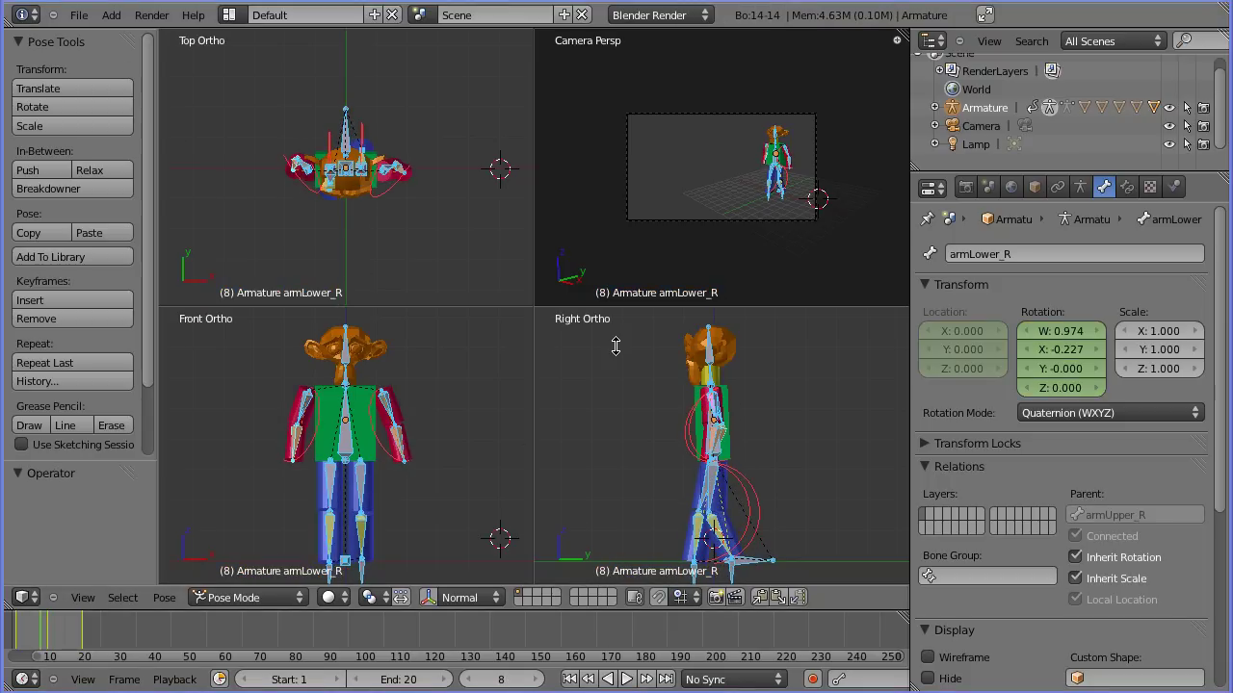
pyautogui.click(626, 679)
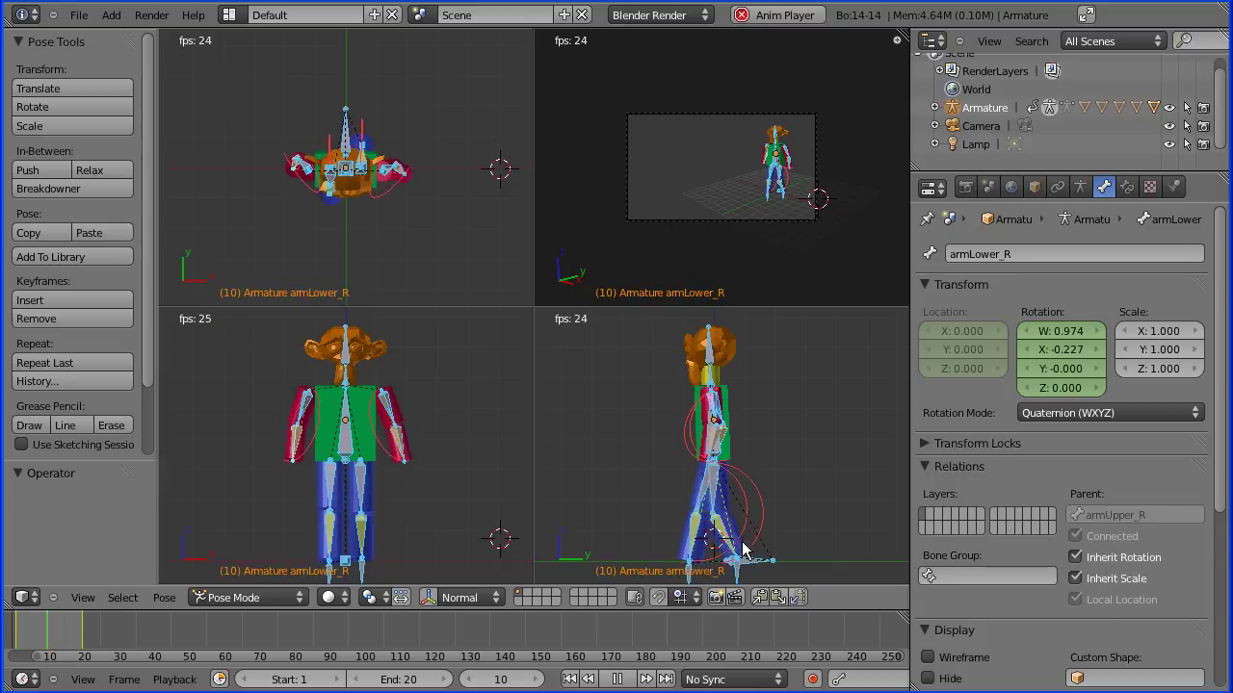
pyautogui.click(622, 679)
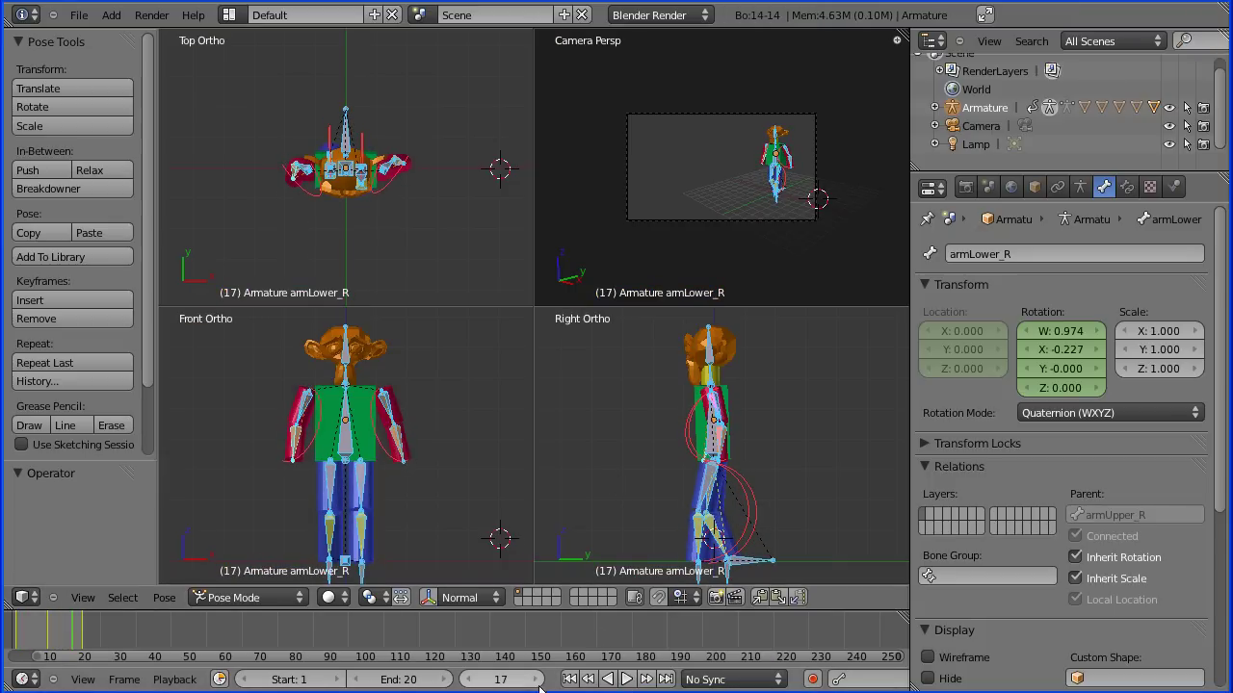
pyautogui.click(503, 680)
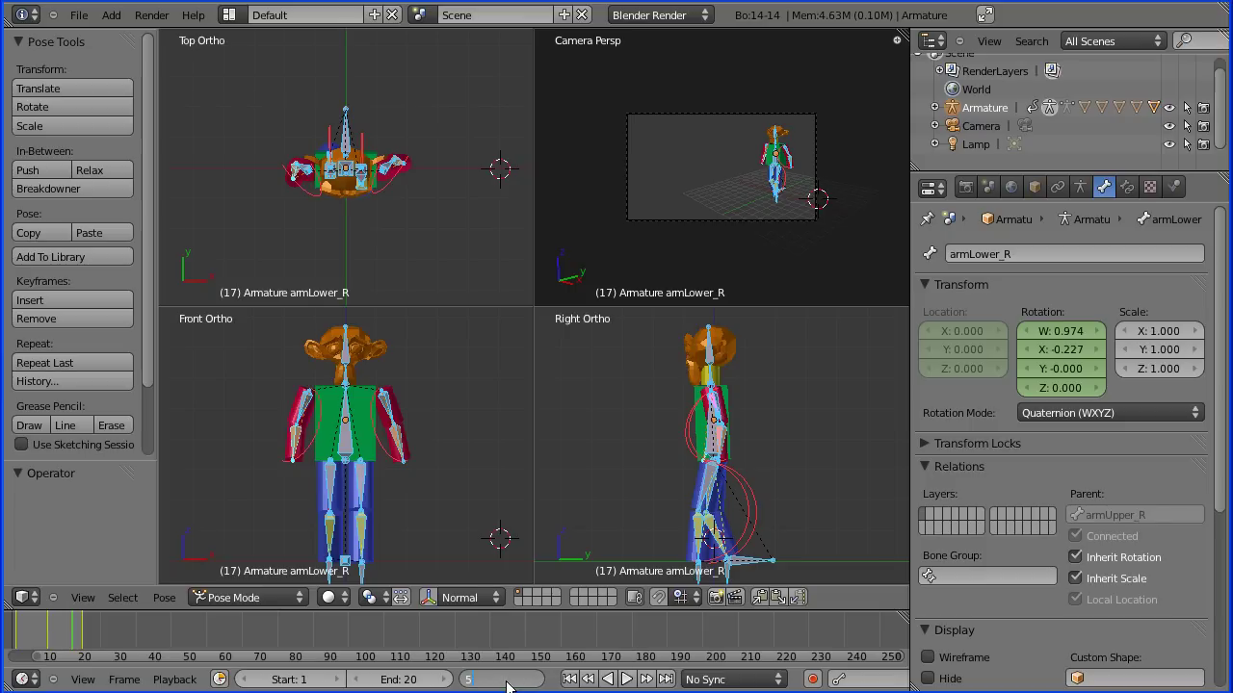
# At frame 5, reposition both foot targets, leaving target_L at Y -0.033, Z -0.084.
pyautogui.press('Return')
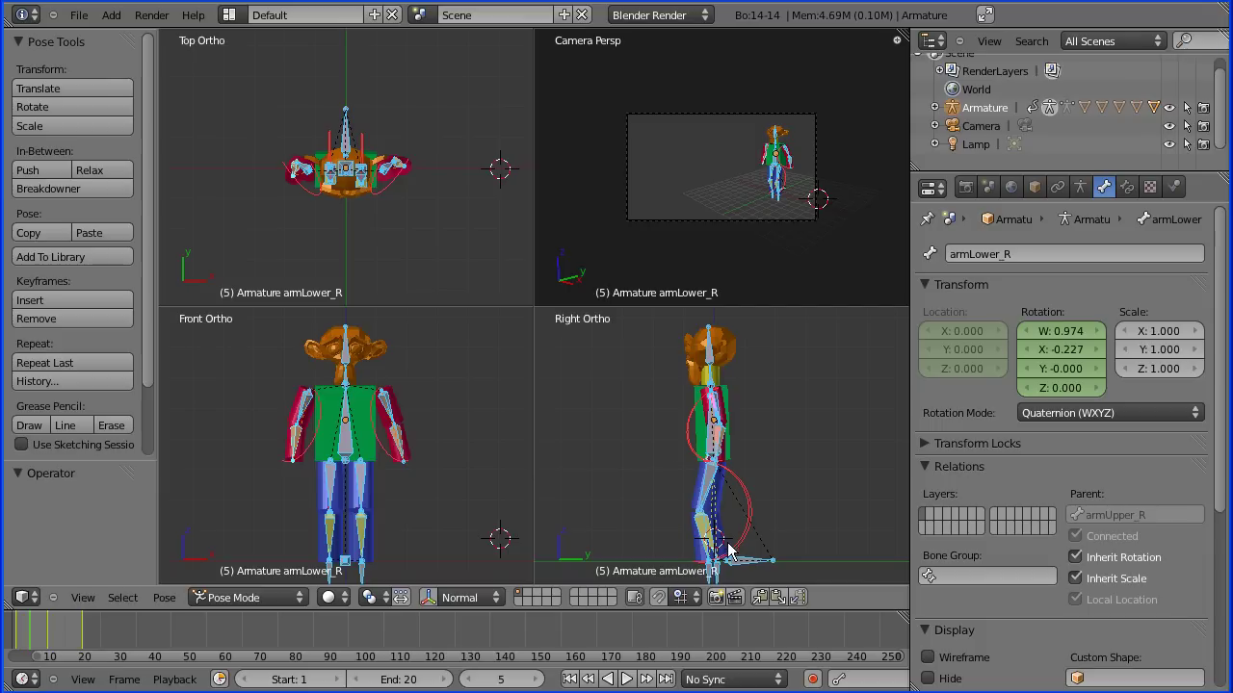
pyautogui.rightClick(717, 574)
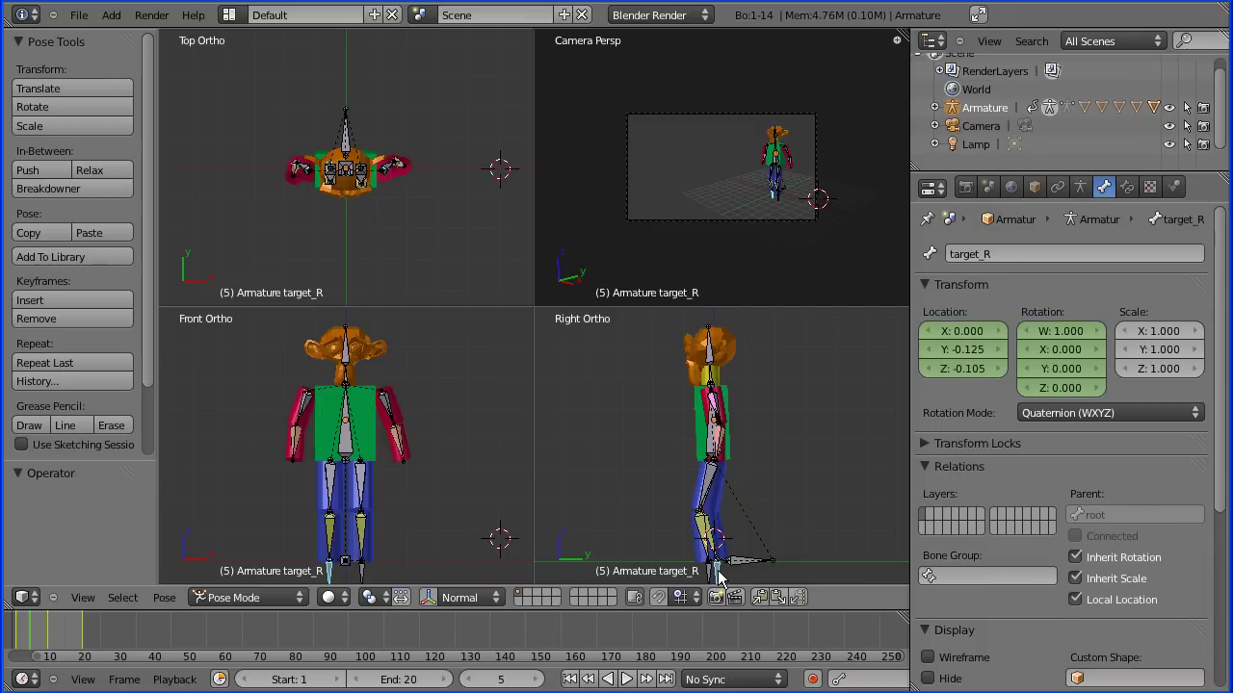
pyautogui.press('g')
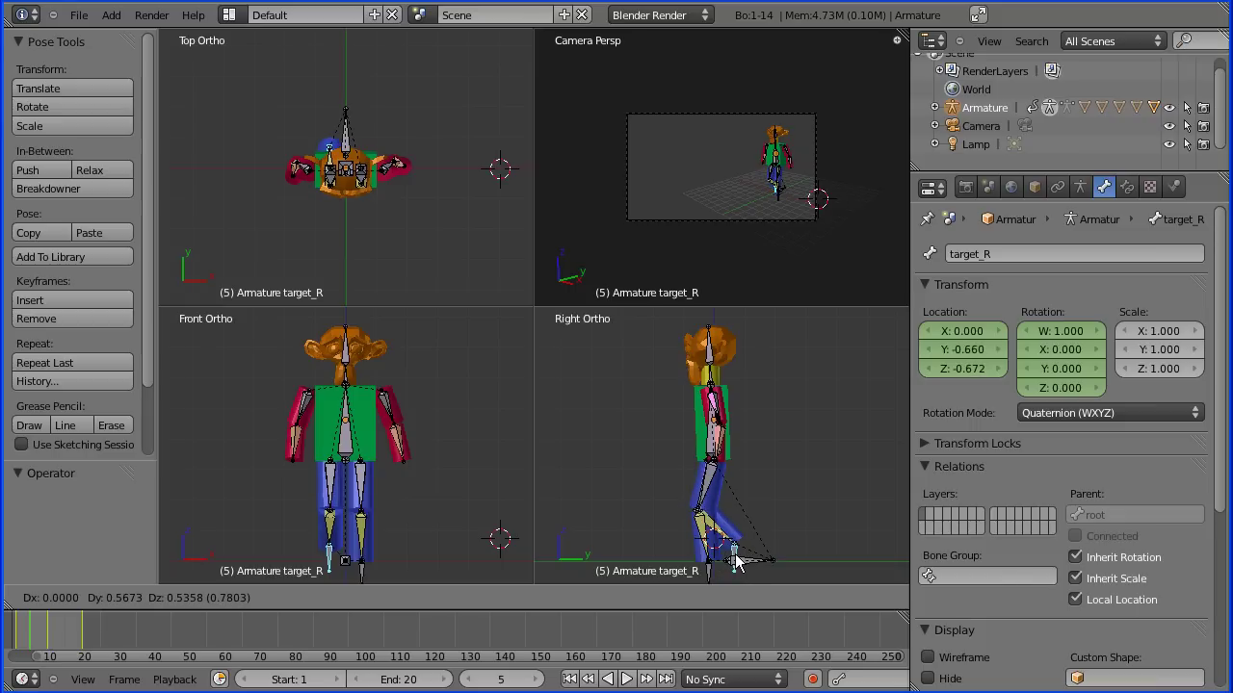
pyautogui.click(735, 563)
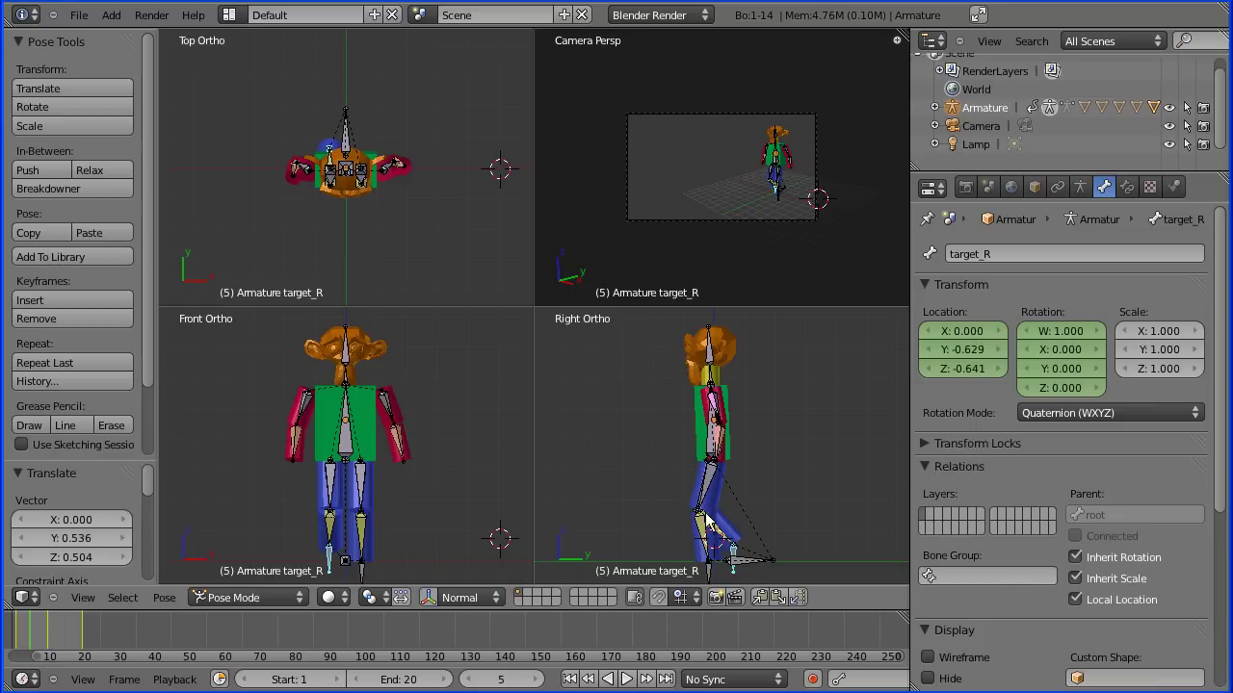
pyautogui.rightClick(710, 575)
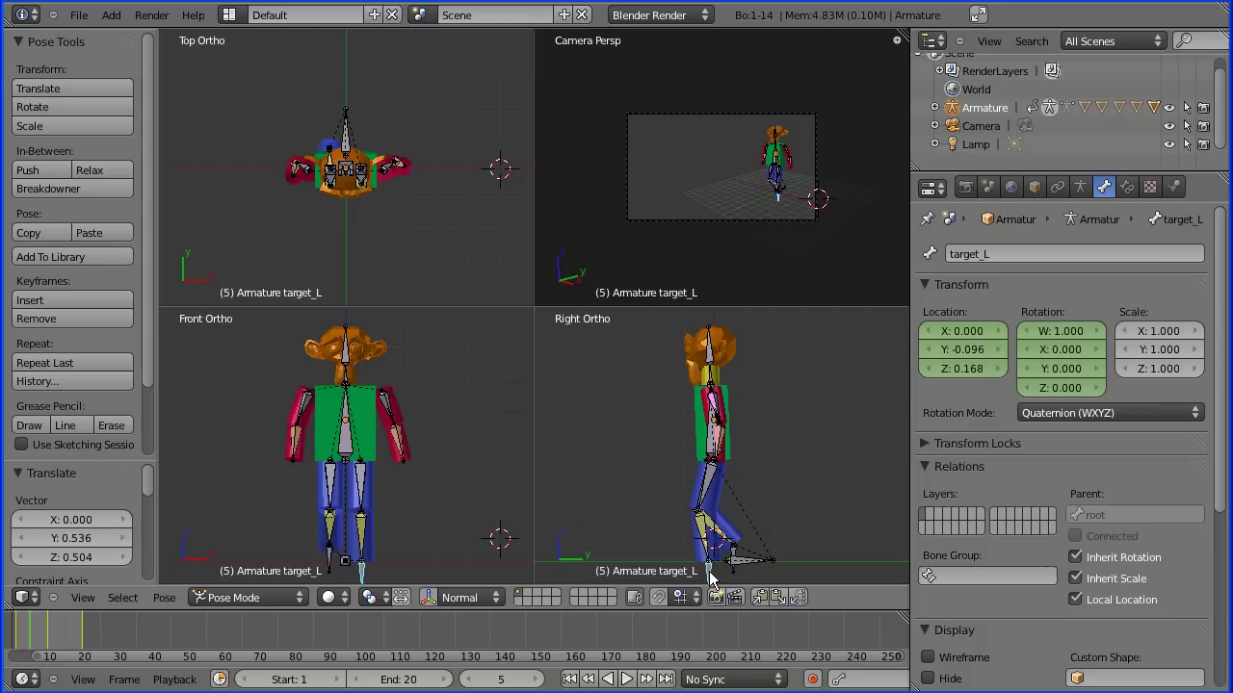
pyautogui.press('g')
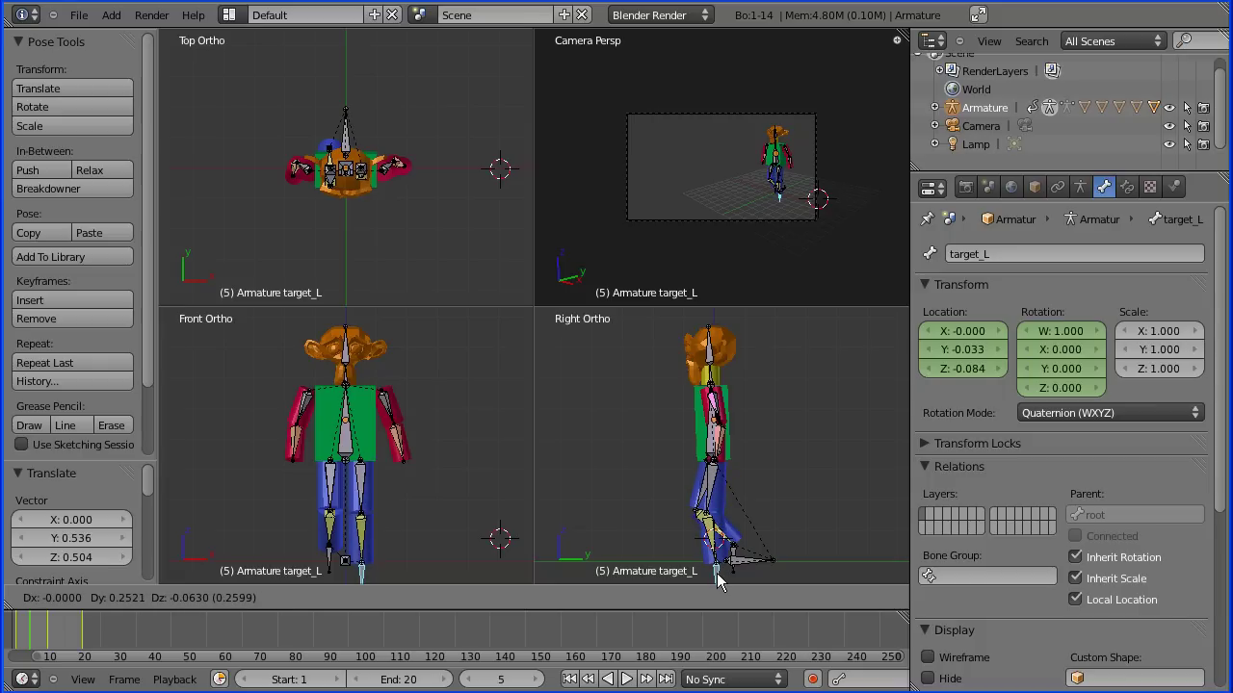
pyautogui.click(717, 578)
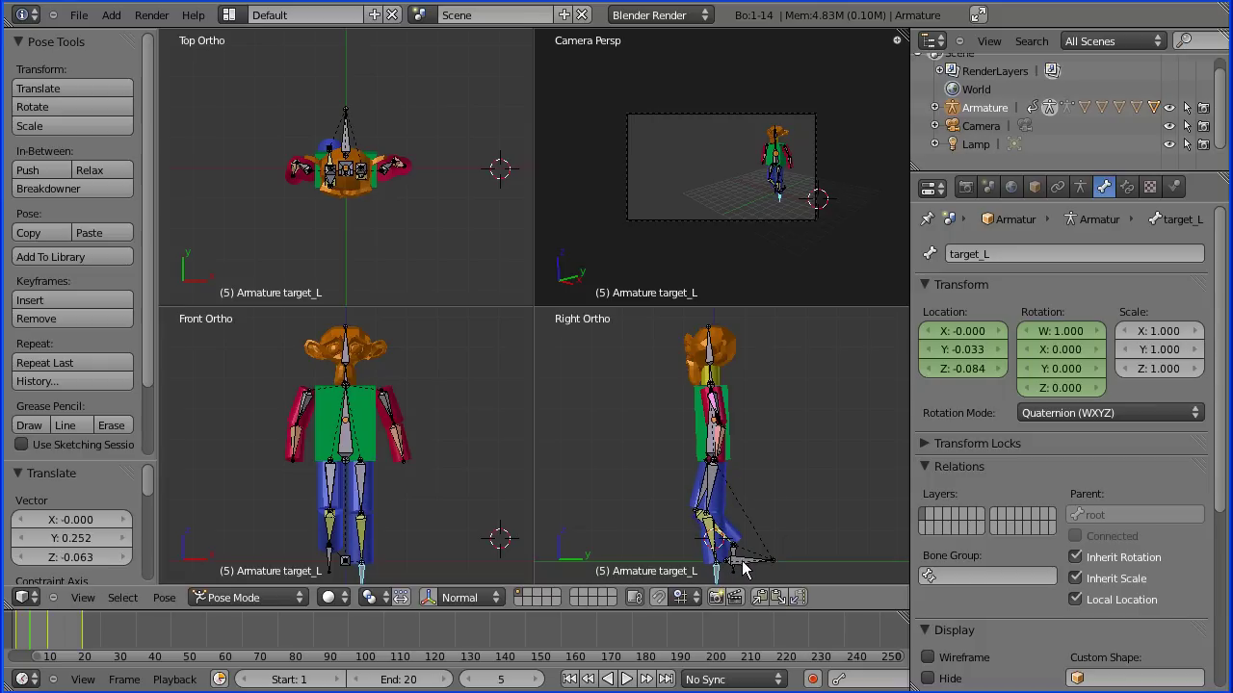
# Raise the root bone straight up along Z back to height zero.
pyautogui.rightClick(743, 568)
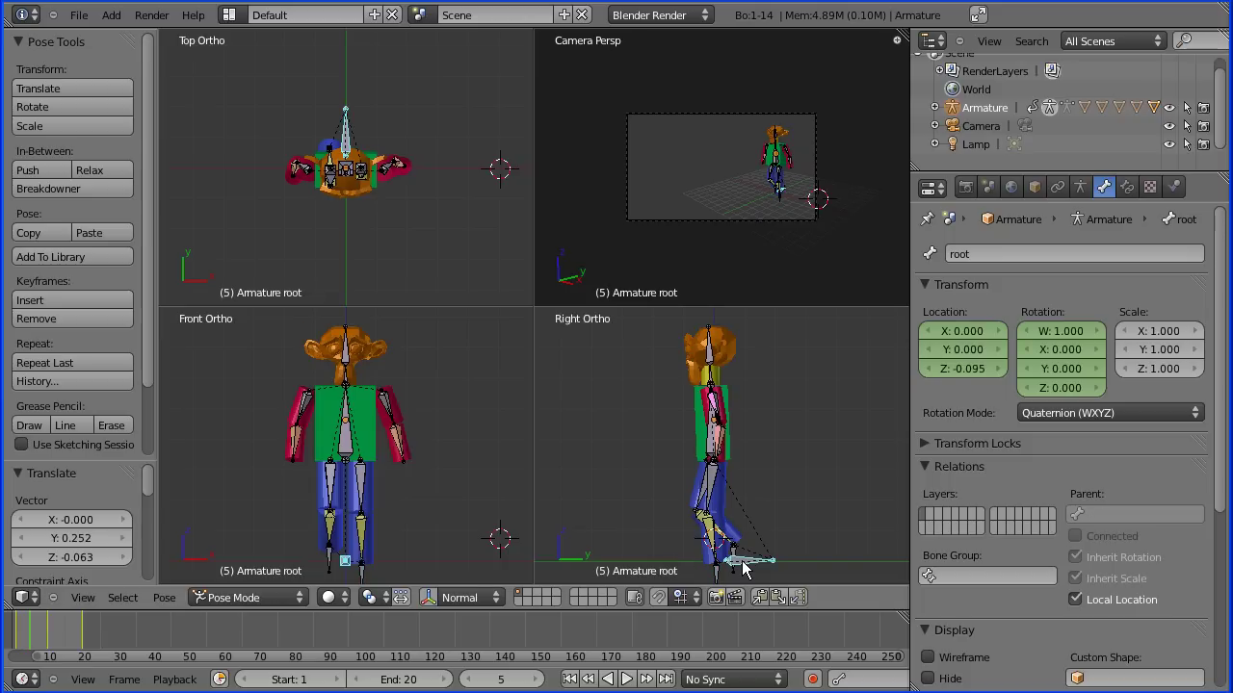
pyautogui.press('g')
pyautogui.press('z')
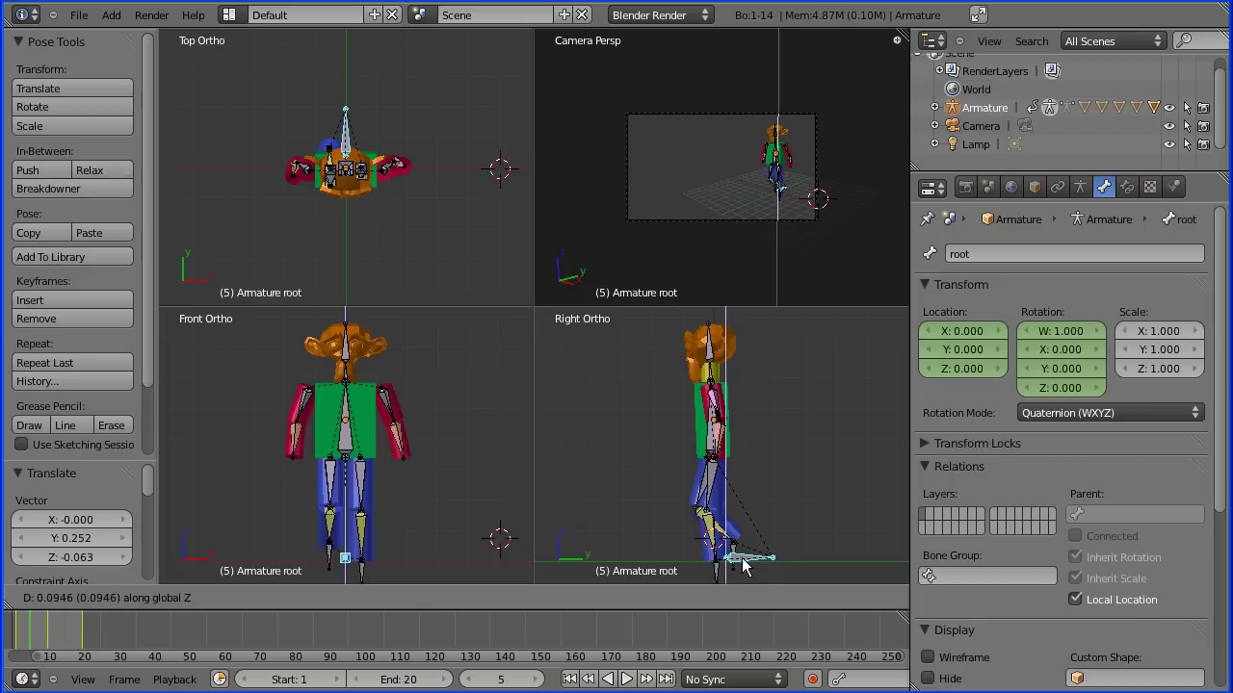
pyautogui.click(744, 567)
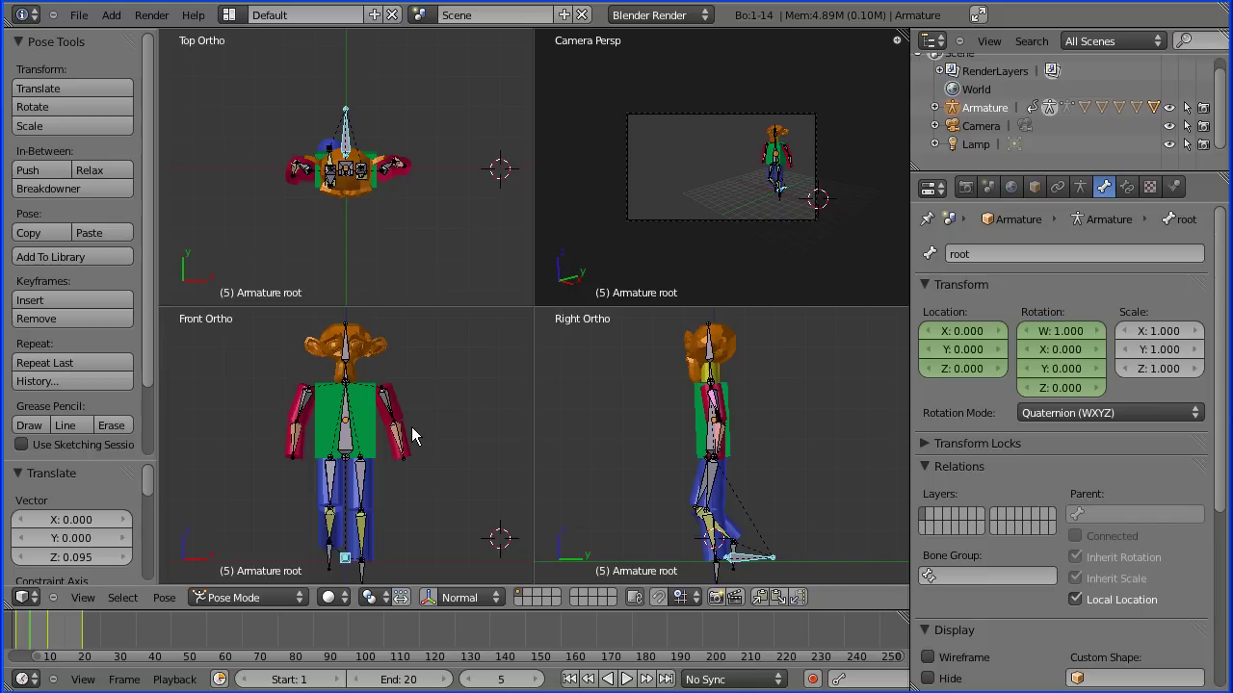
# Select all bones and keyframe every available channel at frame 5.
pyautogui.rightClick(348, 445)
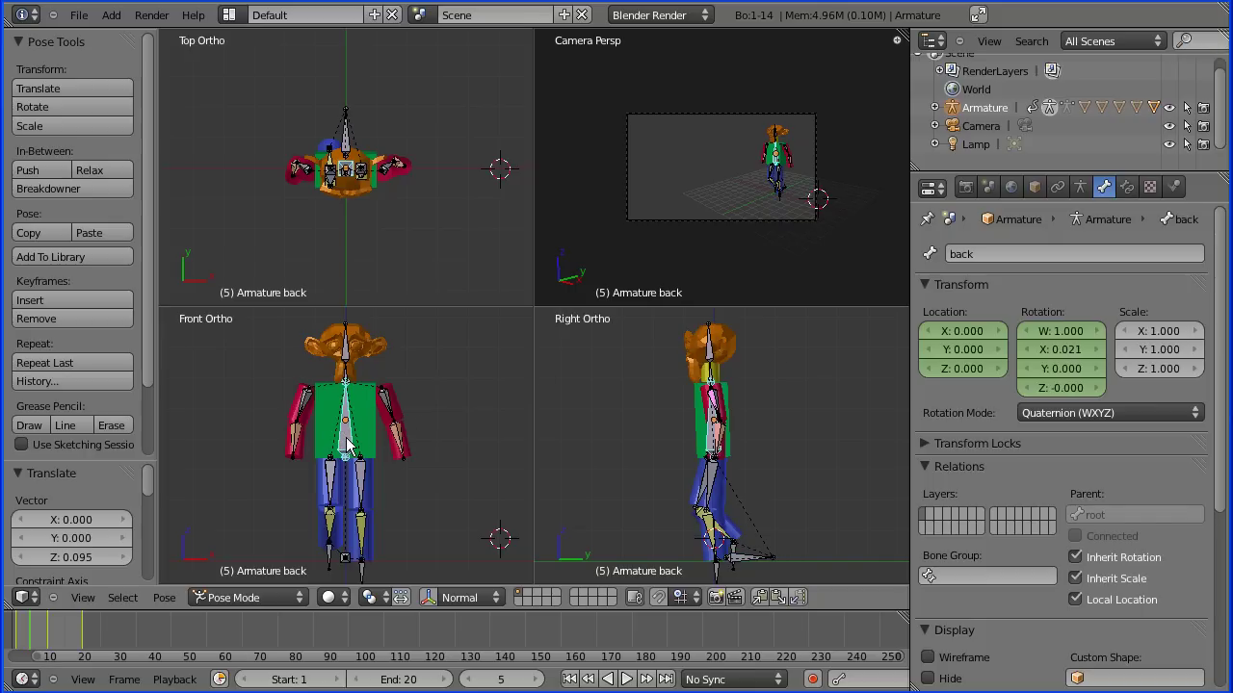
pyautogui.press('a')
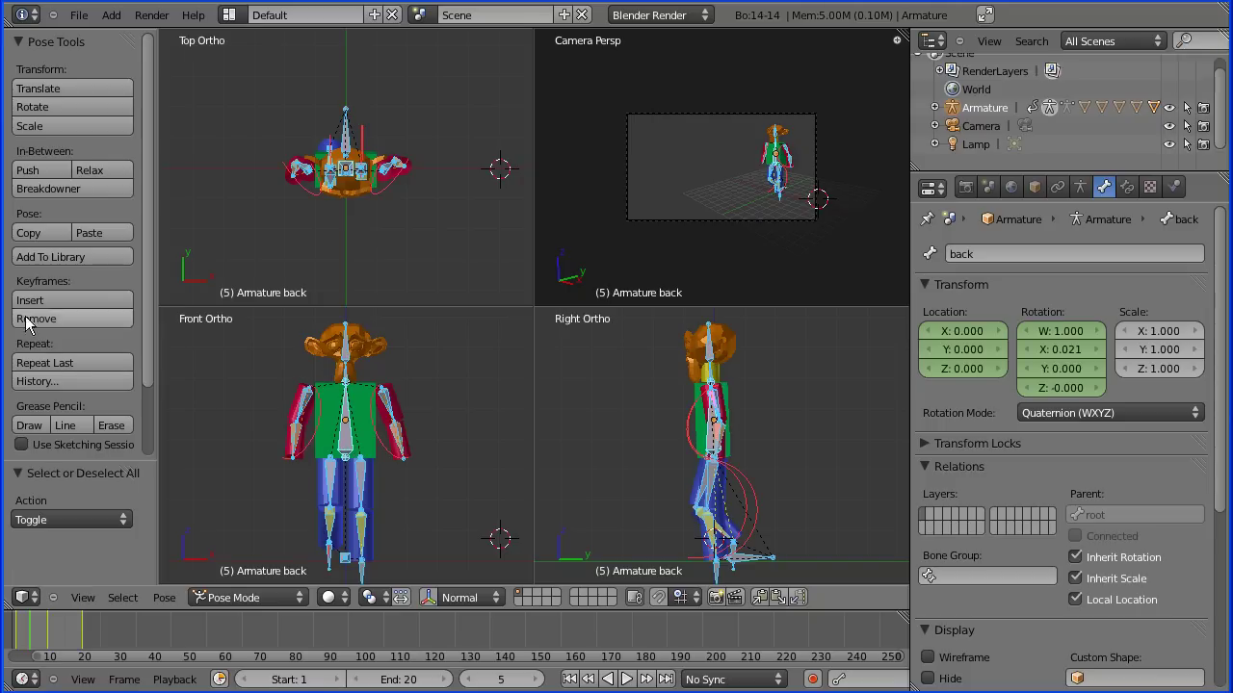
pyautogui.click(66, 301)
pyautogui.click(105, 302)
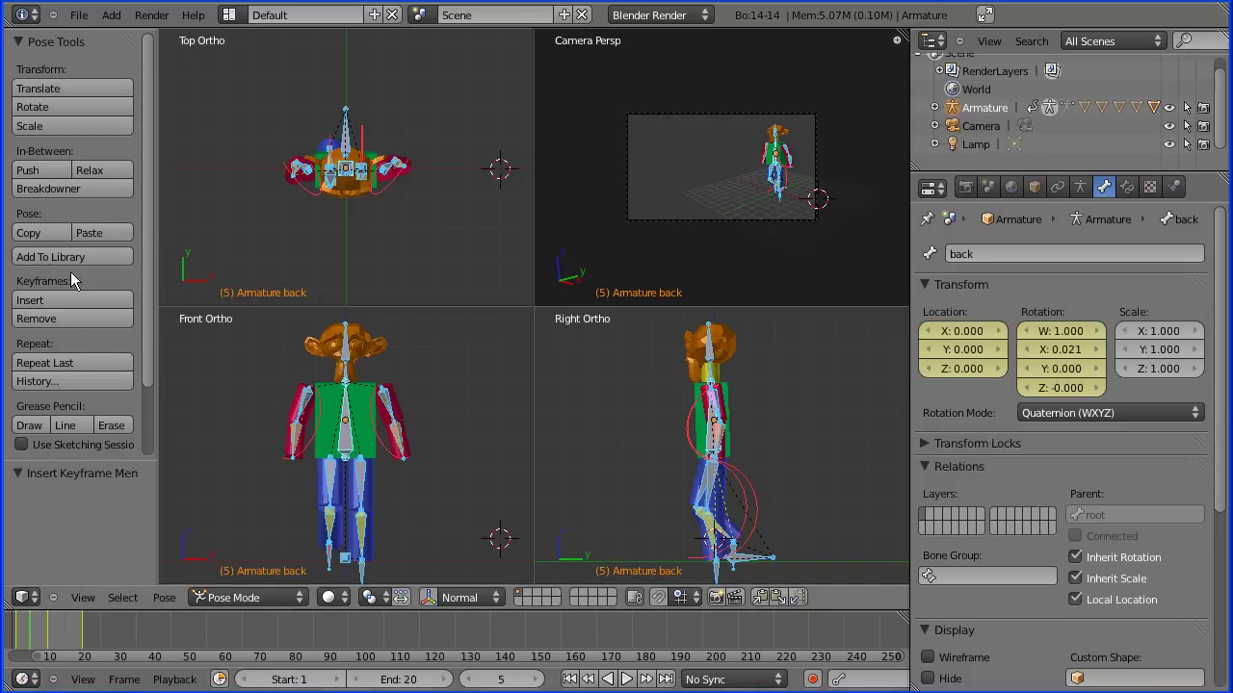
# Copy the frame 5 passing pose and jump to frame 15.
pyautogui.click(30, 234)
pyautogui.click(485, 681)
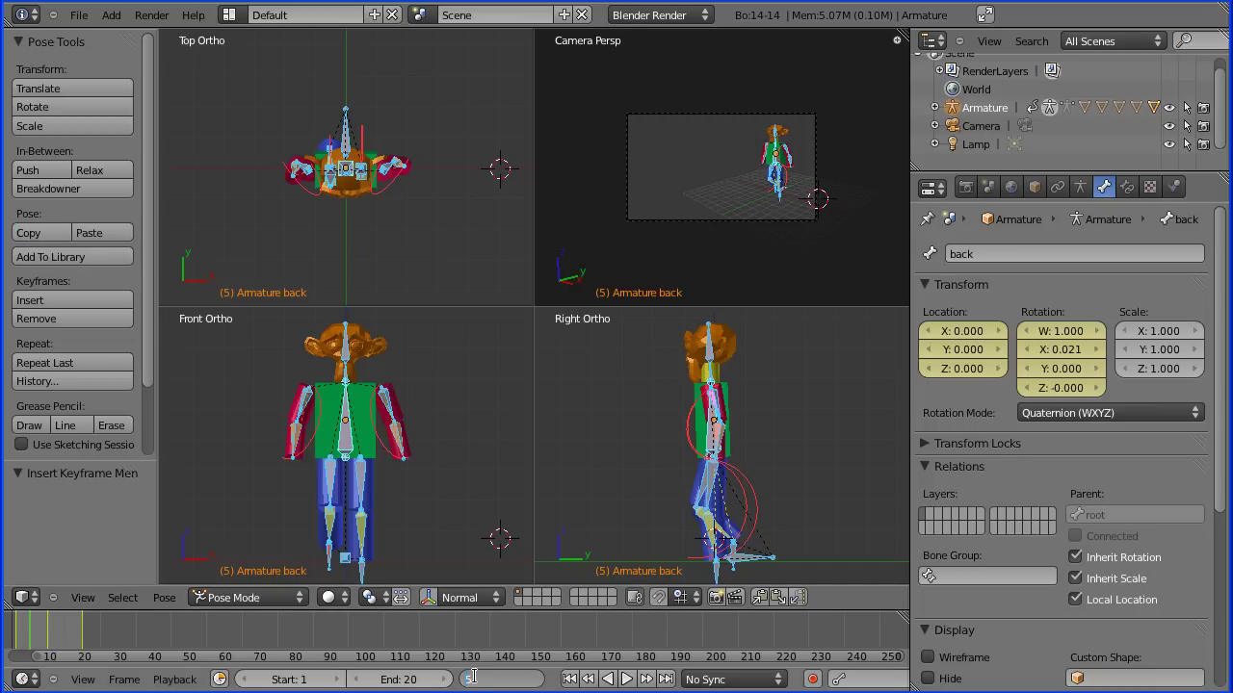
pyautogui.write('15')
pyautogui.press('Return')
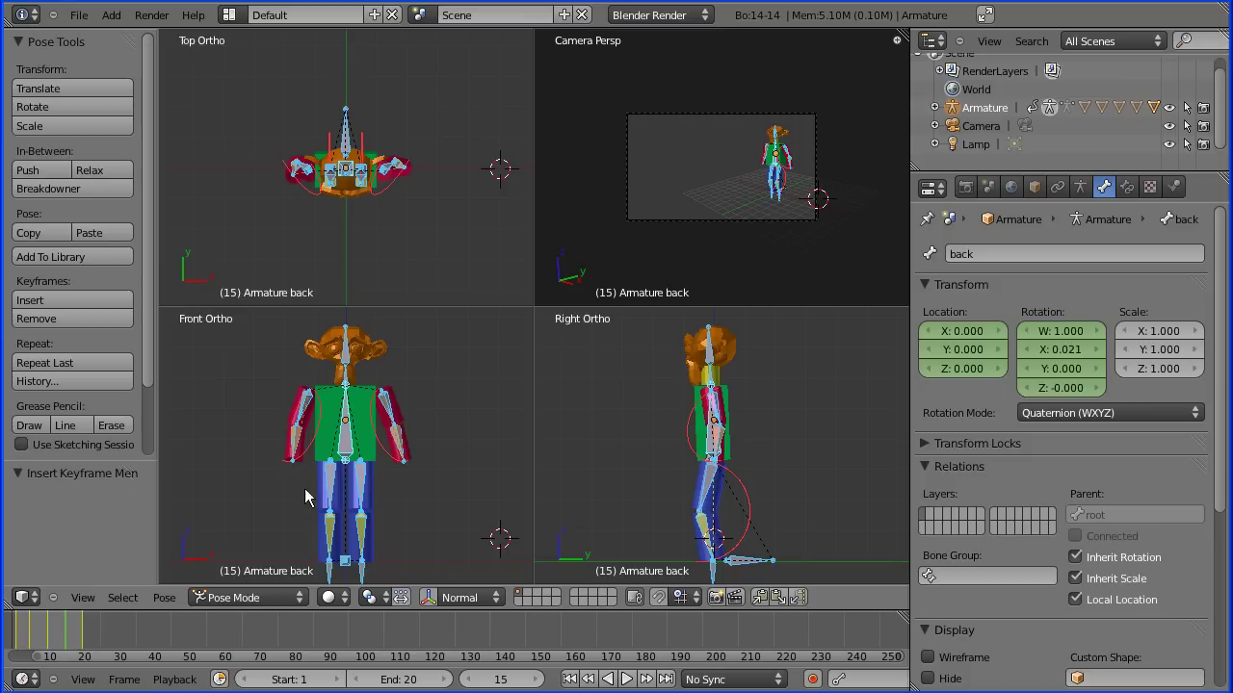
# Paste the X-flipped passing pose at frame 15, keyframe all available channels, and start playback.
pyautogui.click(164, 598)
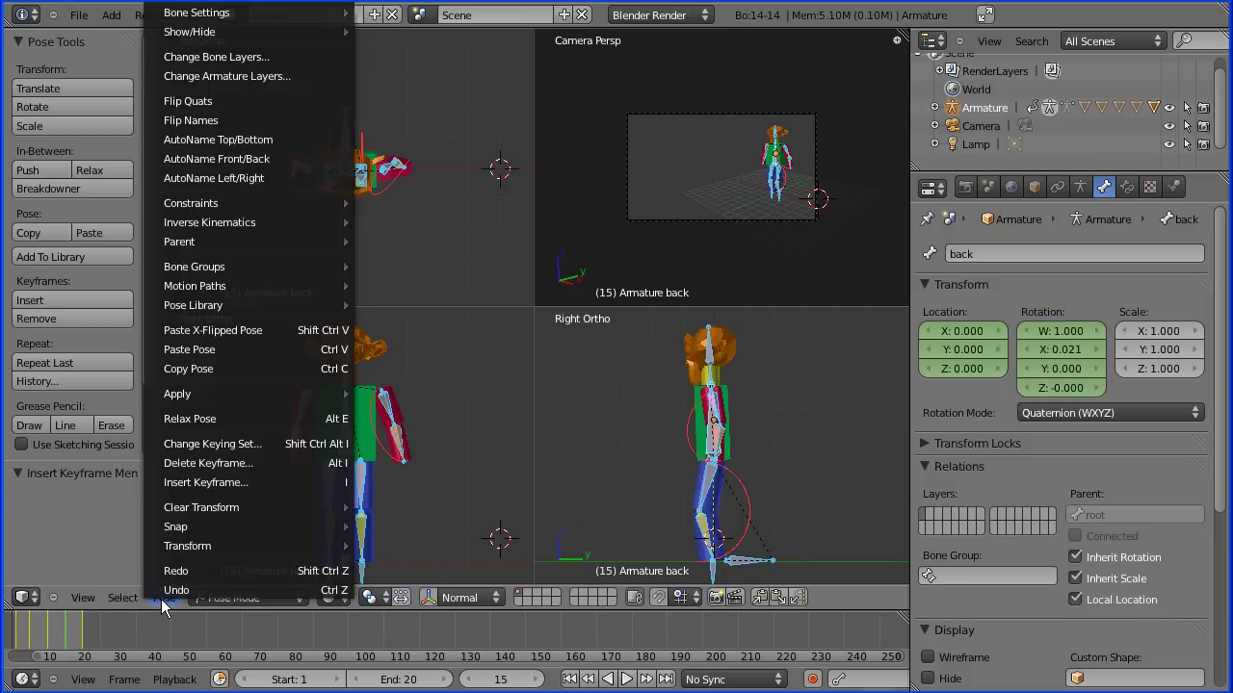
pyautogui.click(219, 333)
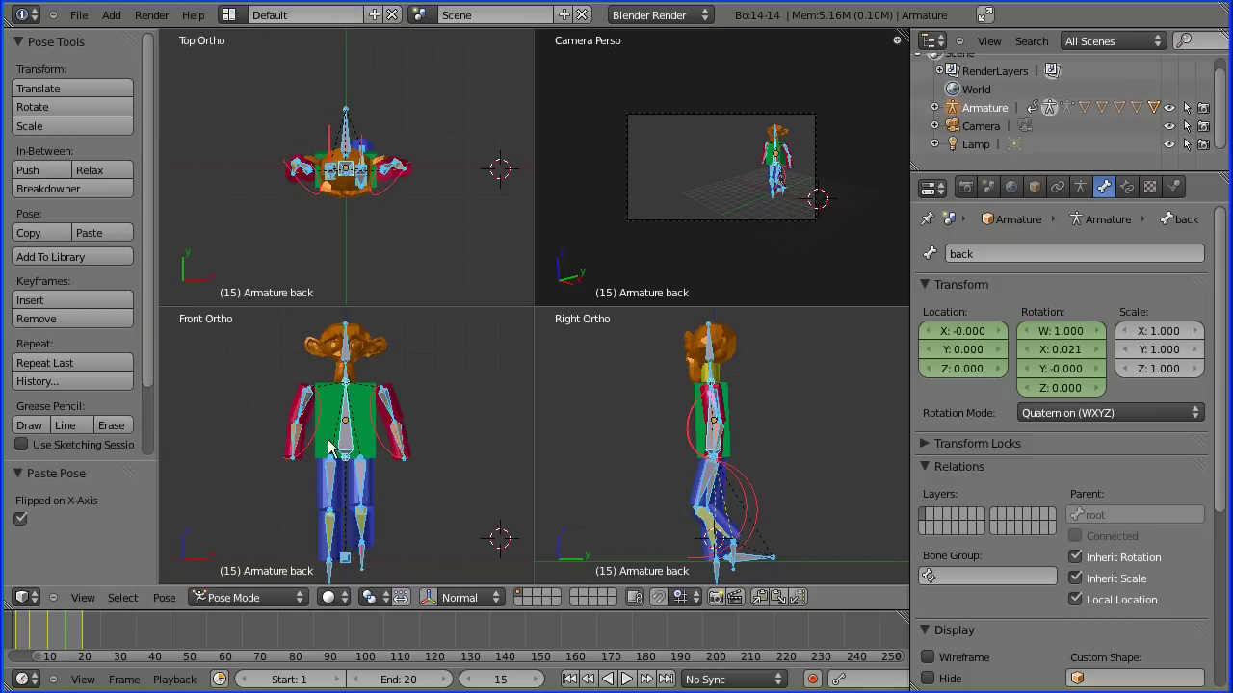
pyautogui.click(117, 298)
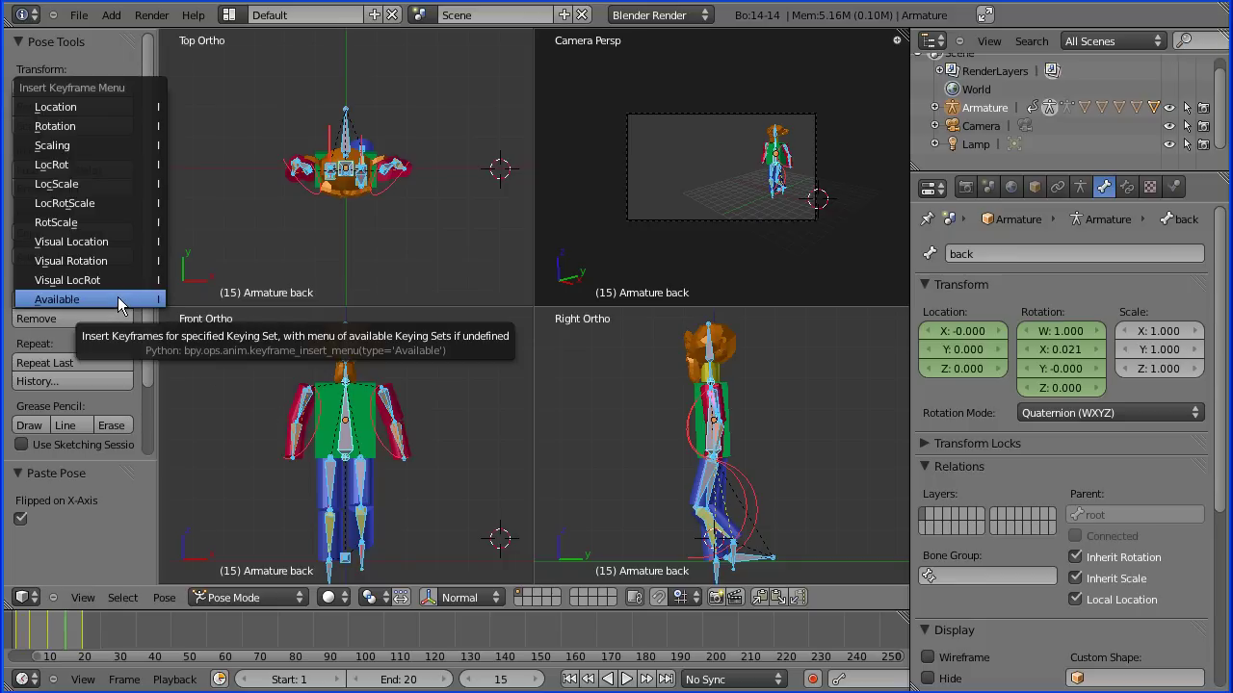
pyautogui.click(118, 298)
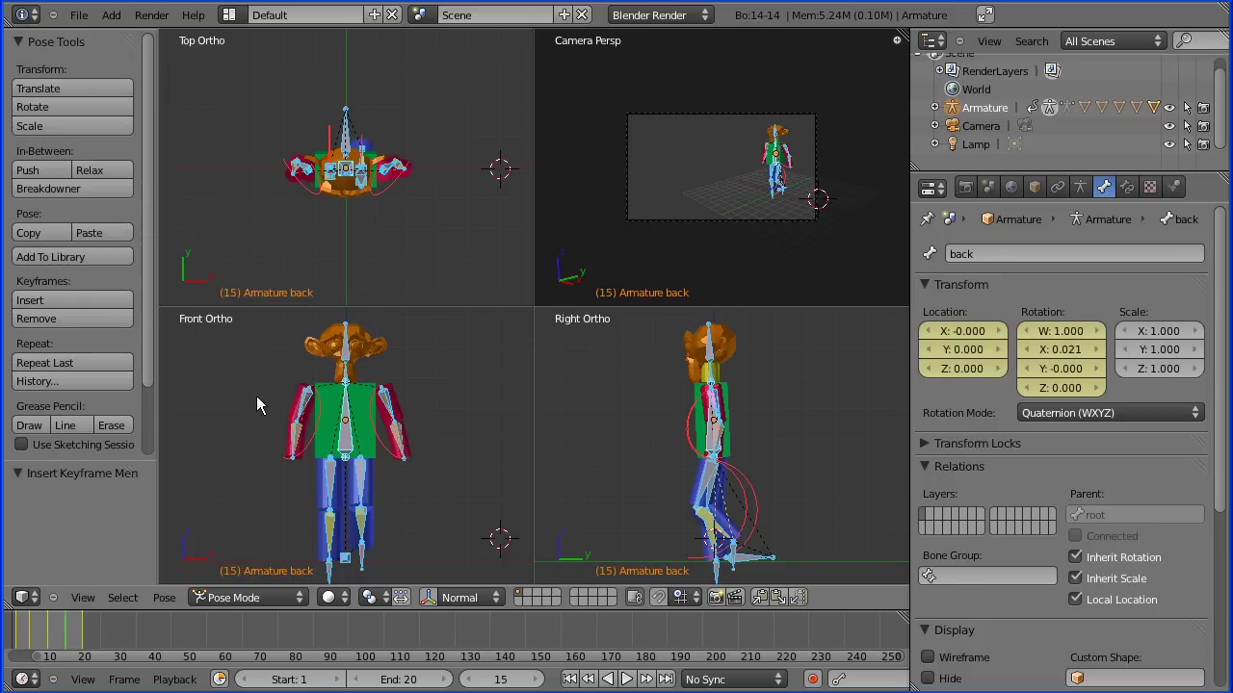
pyautogui.click(626, 680)
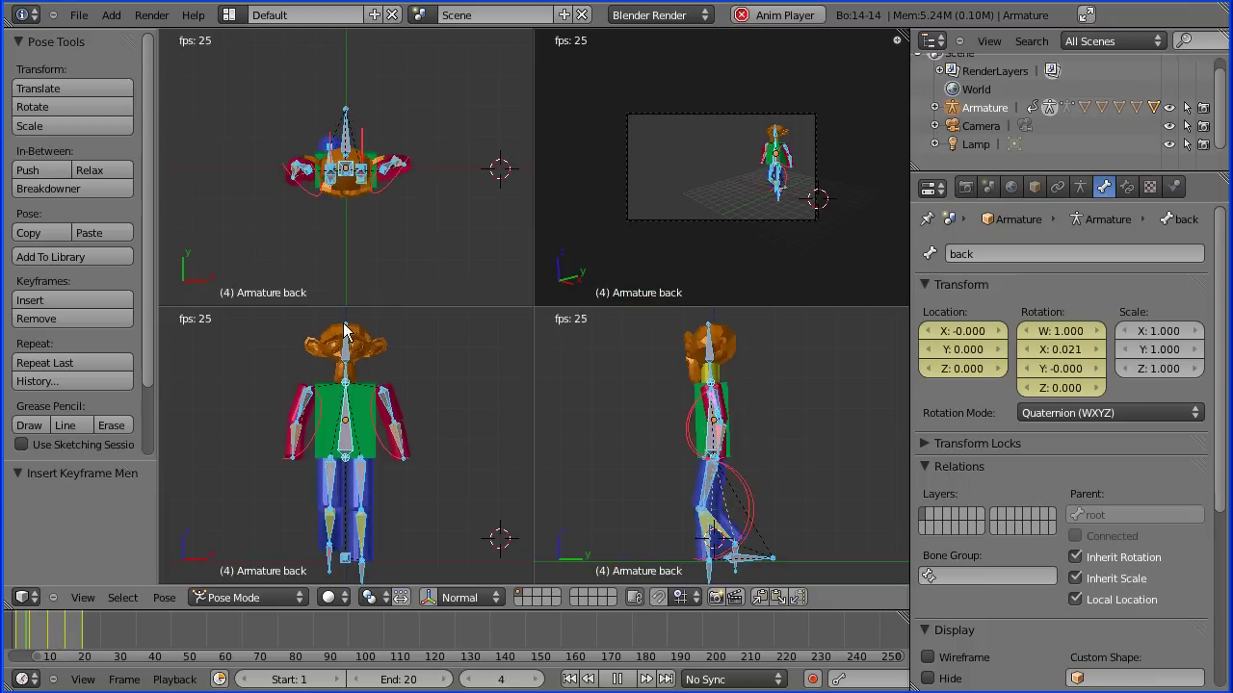
# Pause to step ahead to frame 18, replay the loop, then stop and return to frame 1.
pyautogui.click(618, 680)
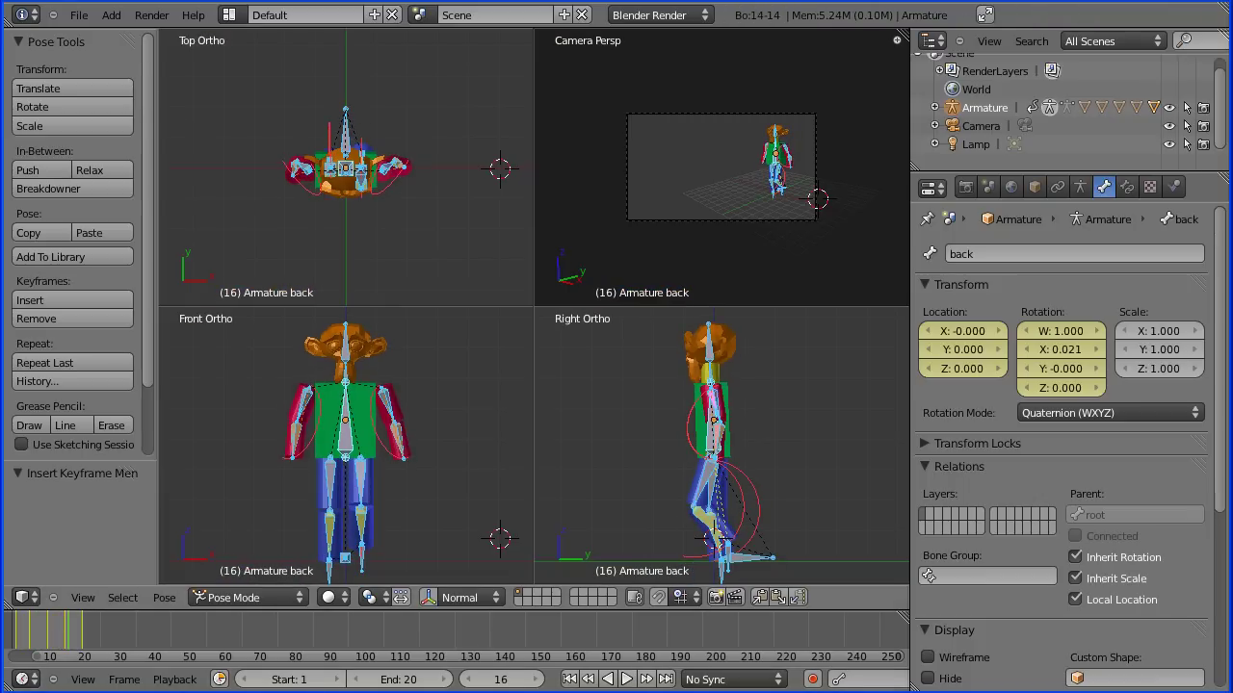
pyautogui.press('Right')
pyautogui.press('Right')
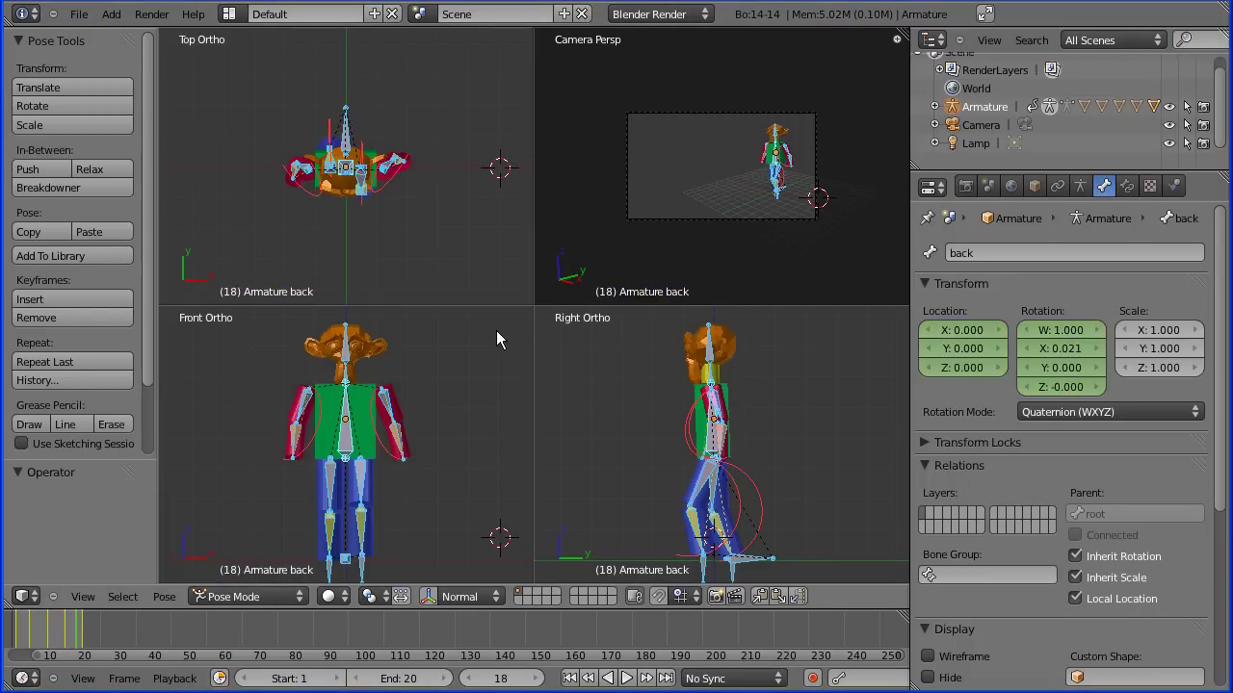
pyautogui.click(626, 678)
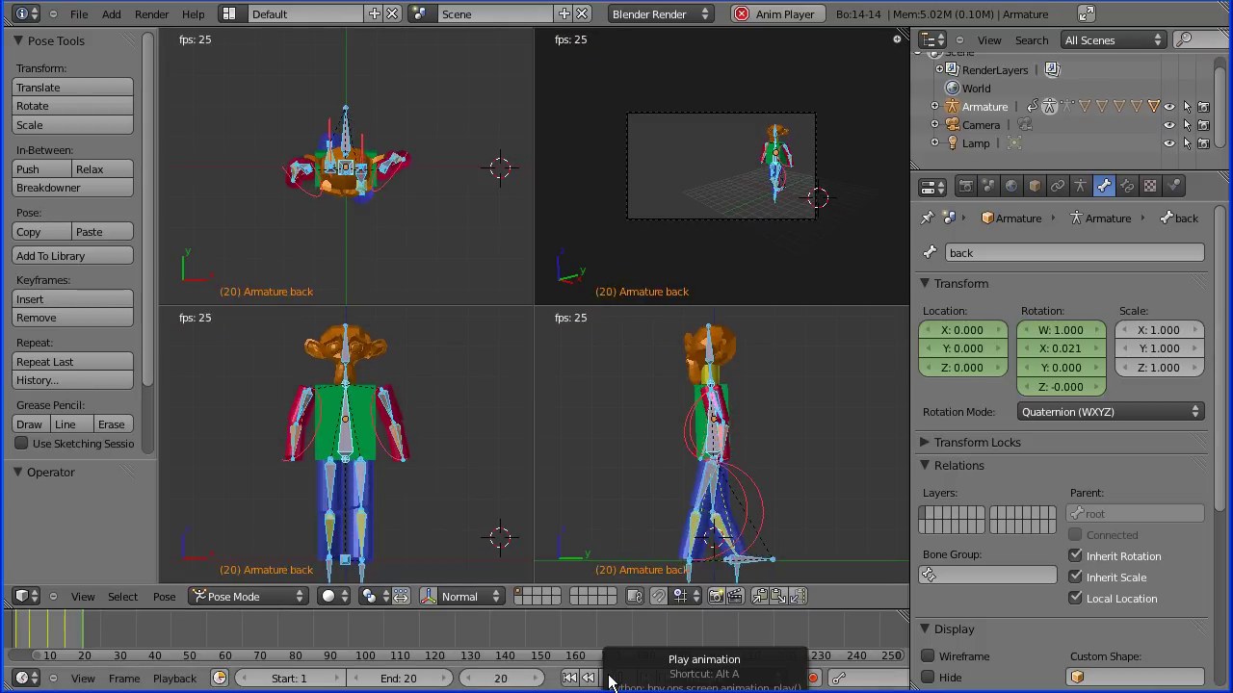
pyautogui.click(617, 678)
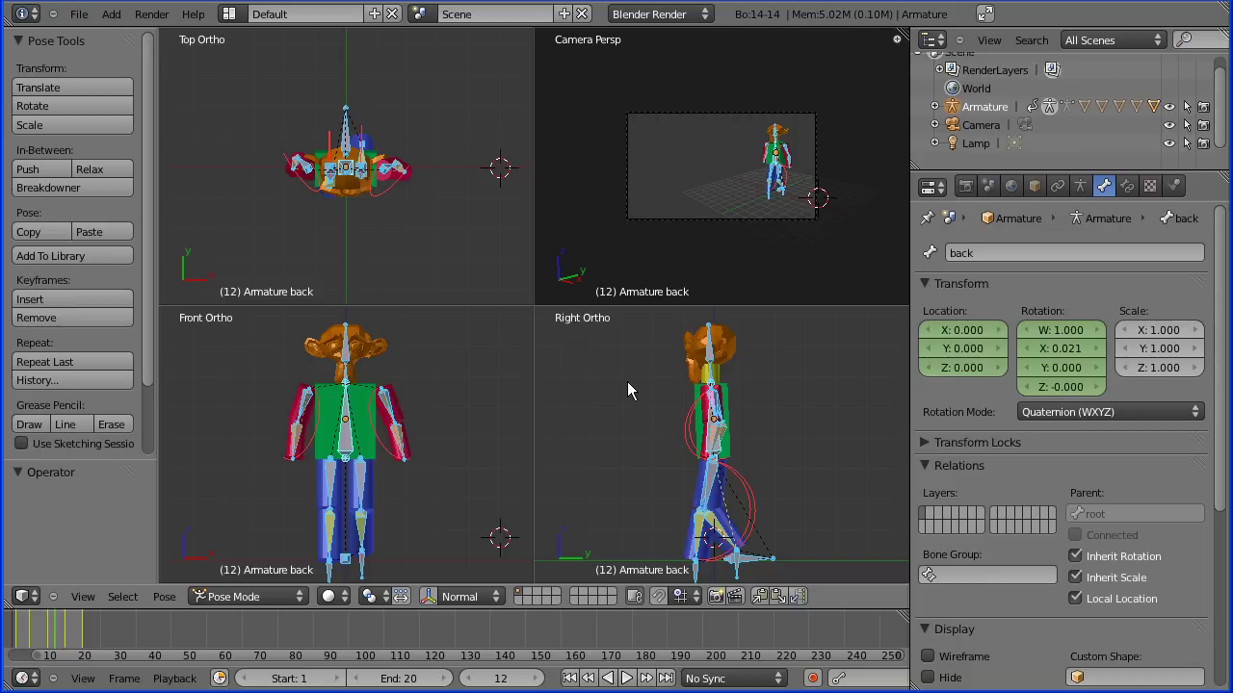
pyautogui.click(569, 678)
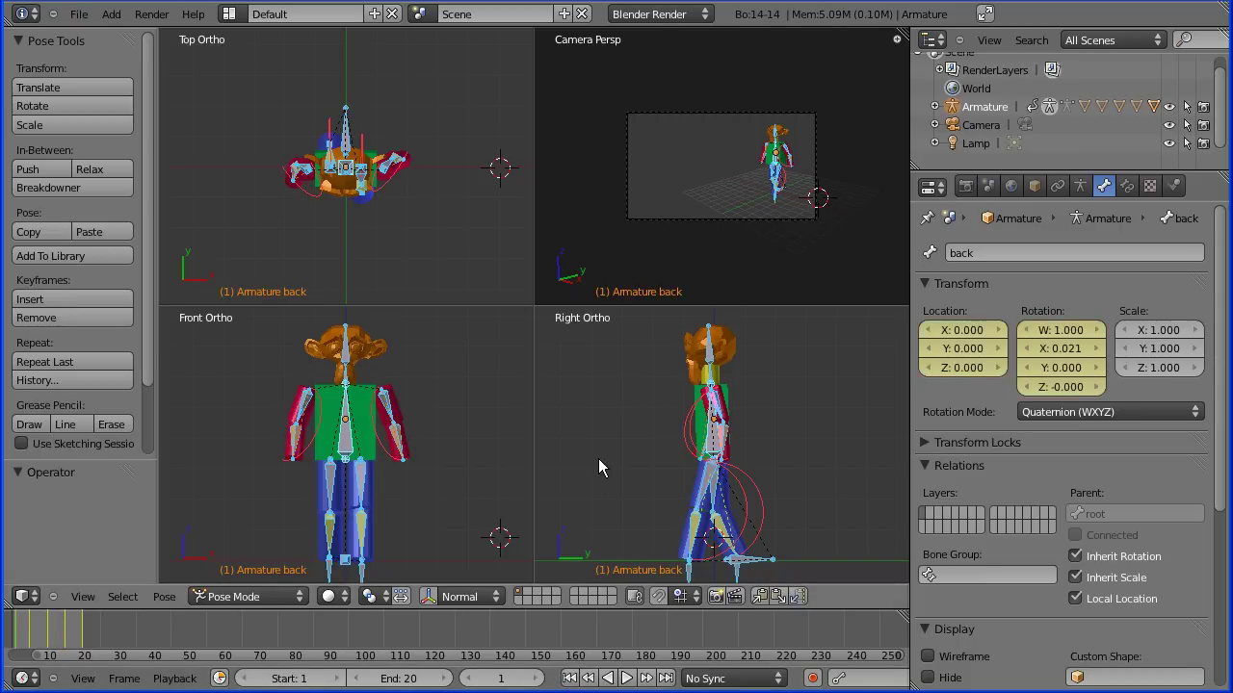